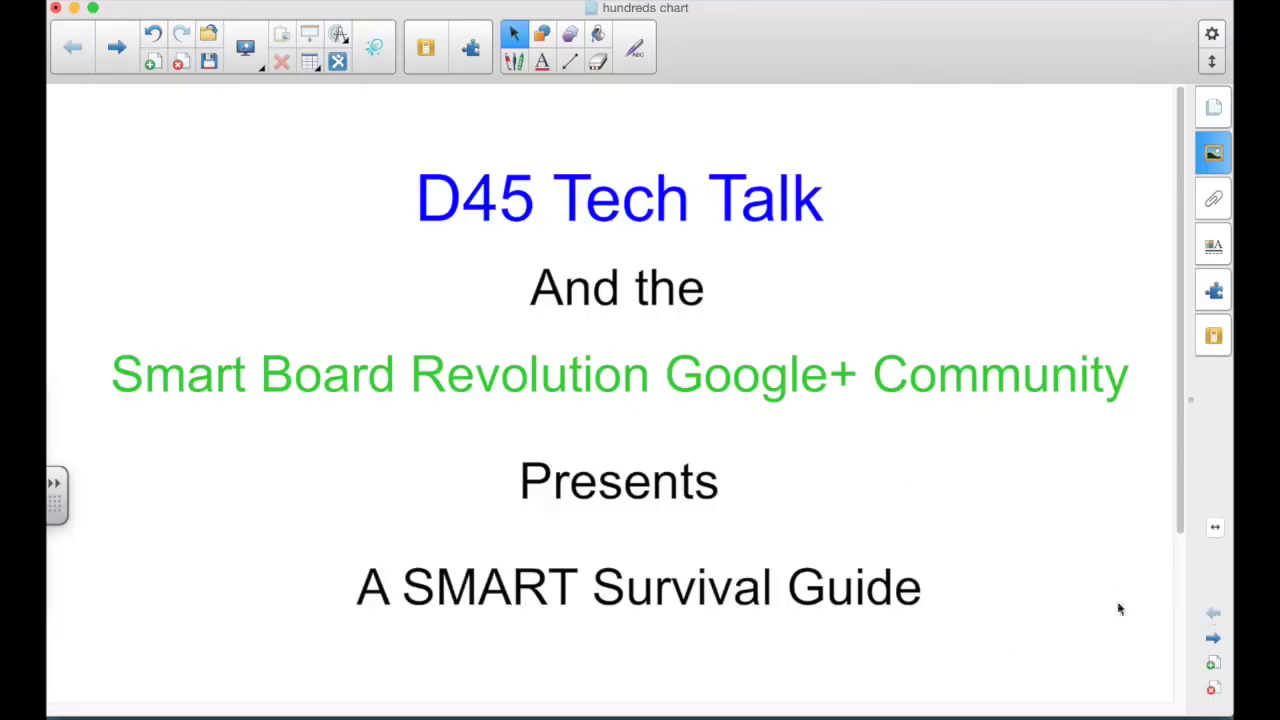
Step: Go to the blank third page and search the gallery for "hundreds"
click(1215, 646)
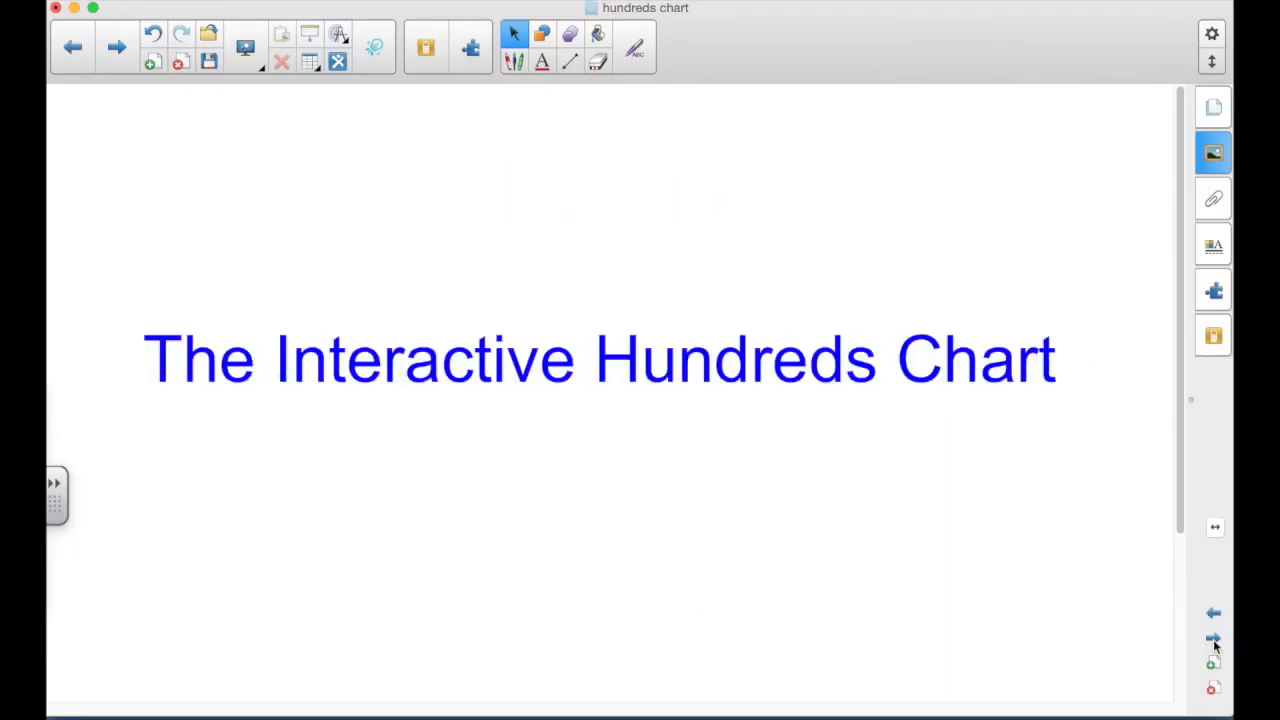
click(1215, 646)
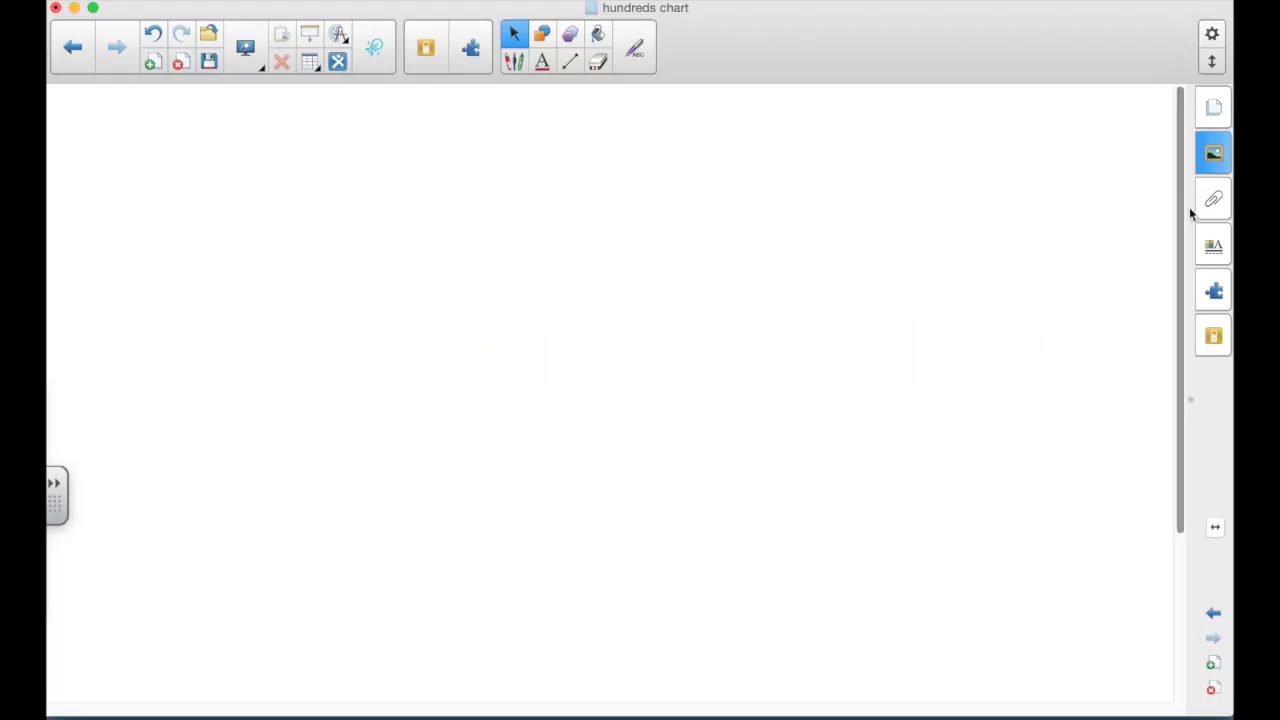
click(1213, 155)
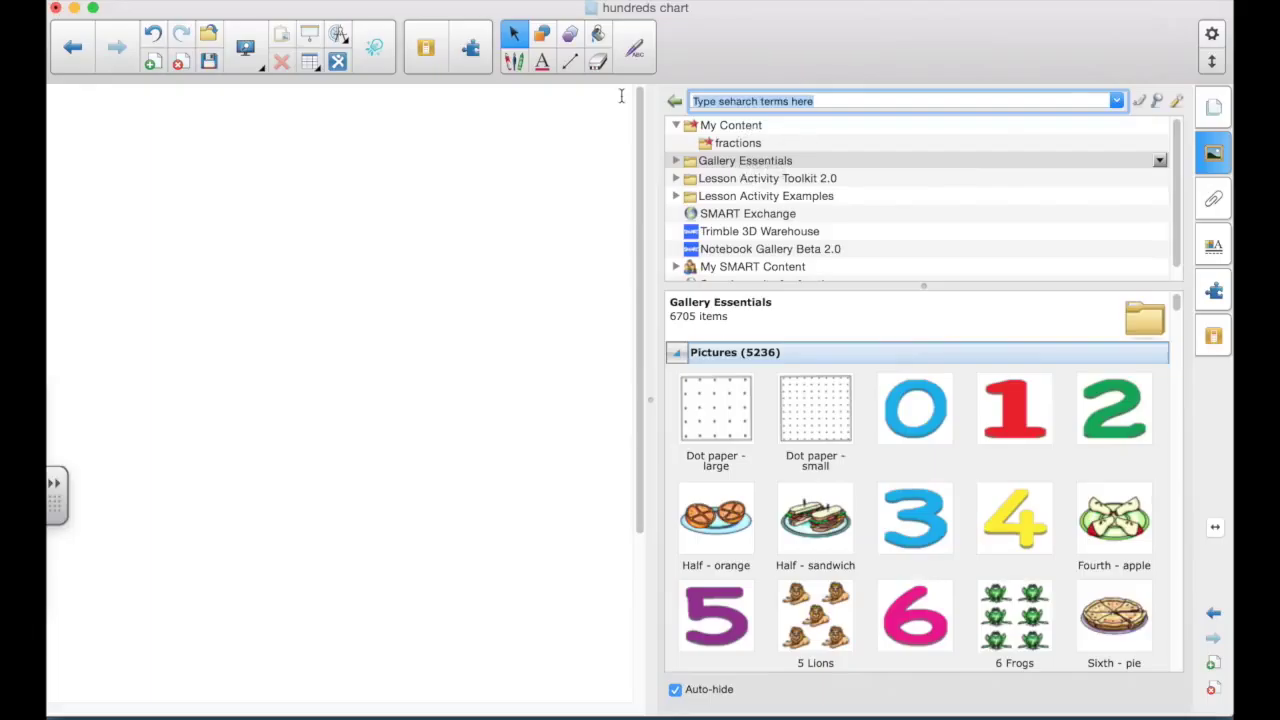
text(hundre)
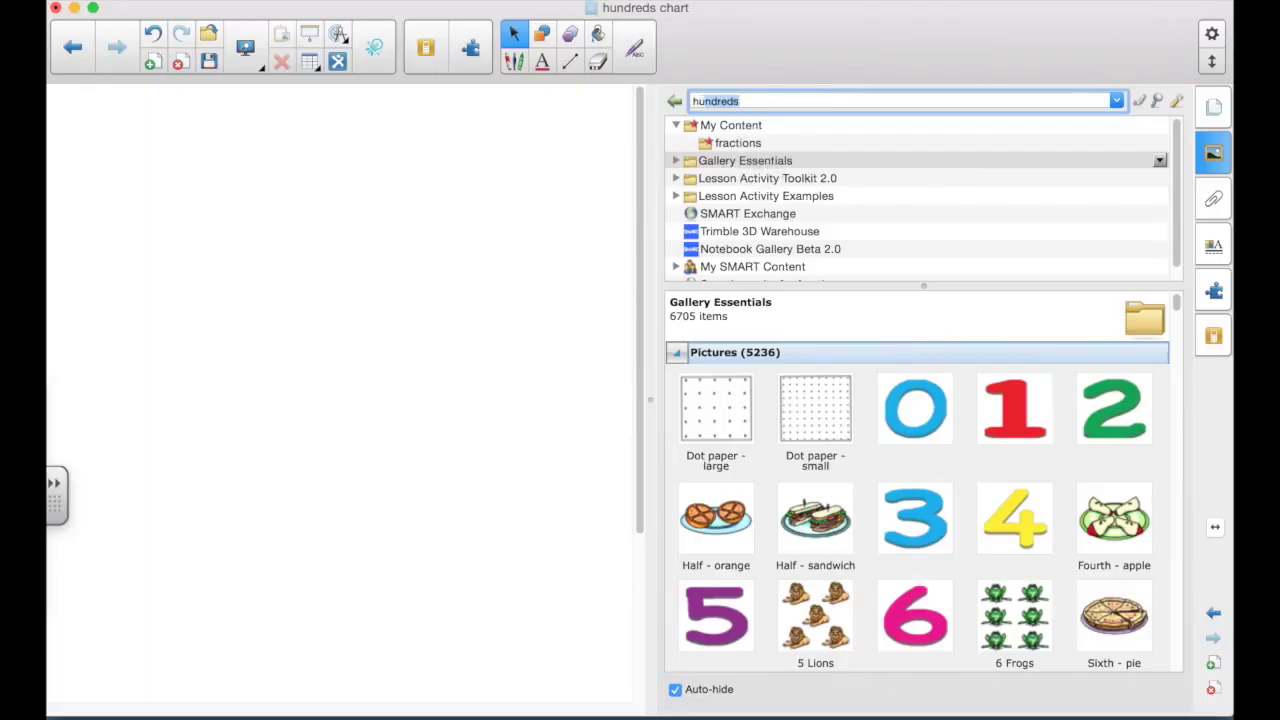
text(ds)
key(Return)
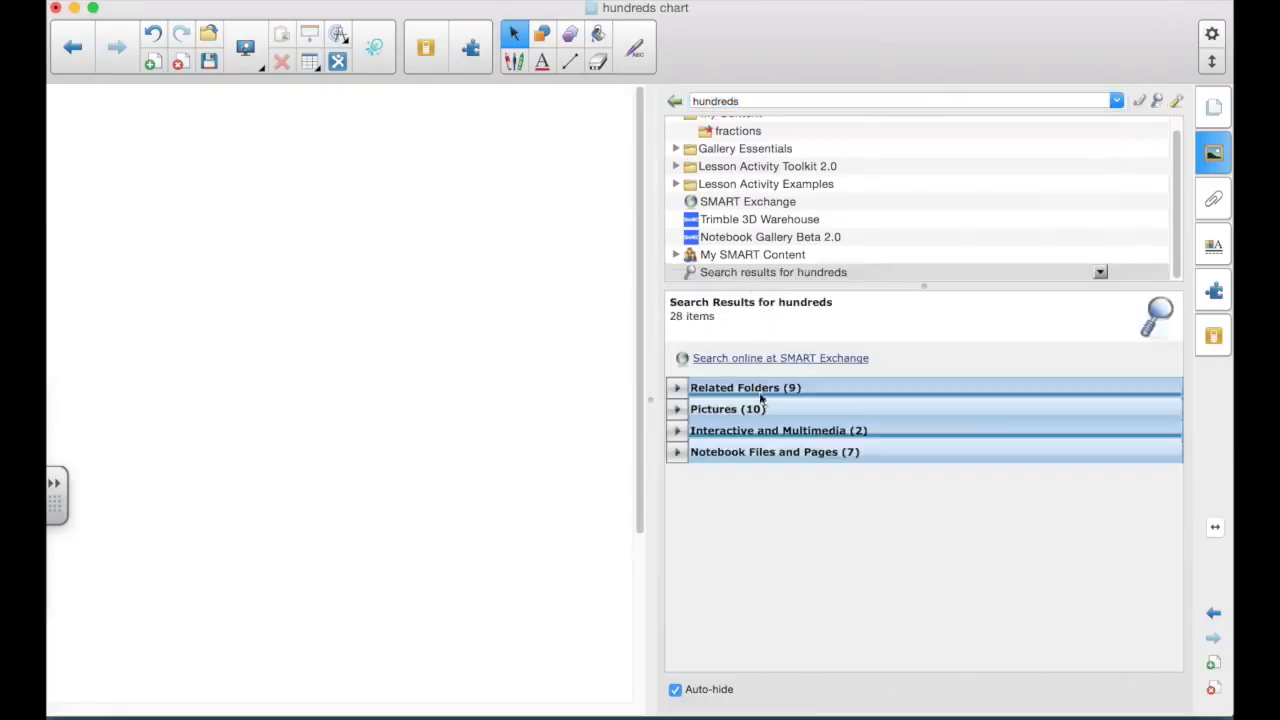
Step: Place the first Hundred square from the interactive and multimedia results on the page and look over the whole chart
click(722, 432)
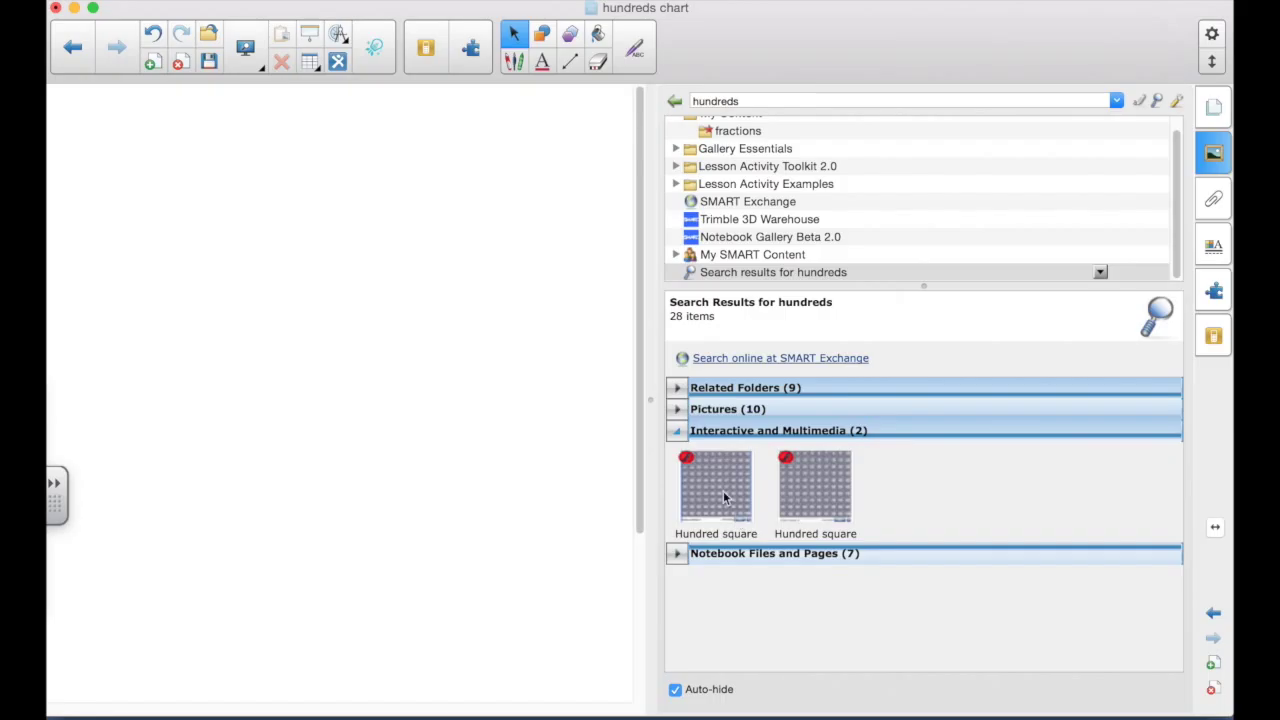
drag(723, 490, 529, 463)
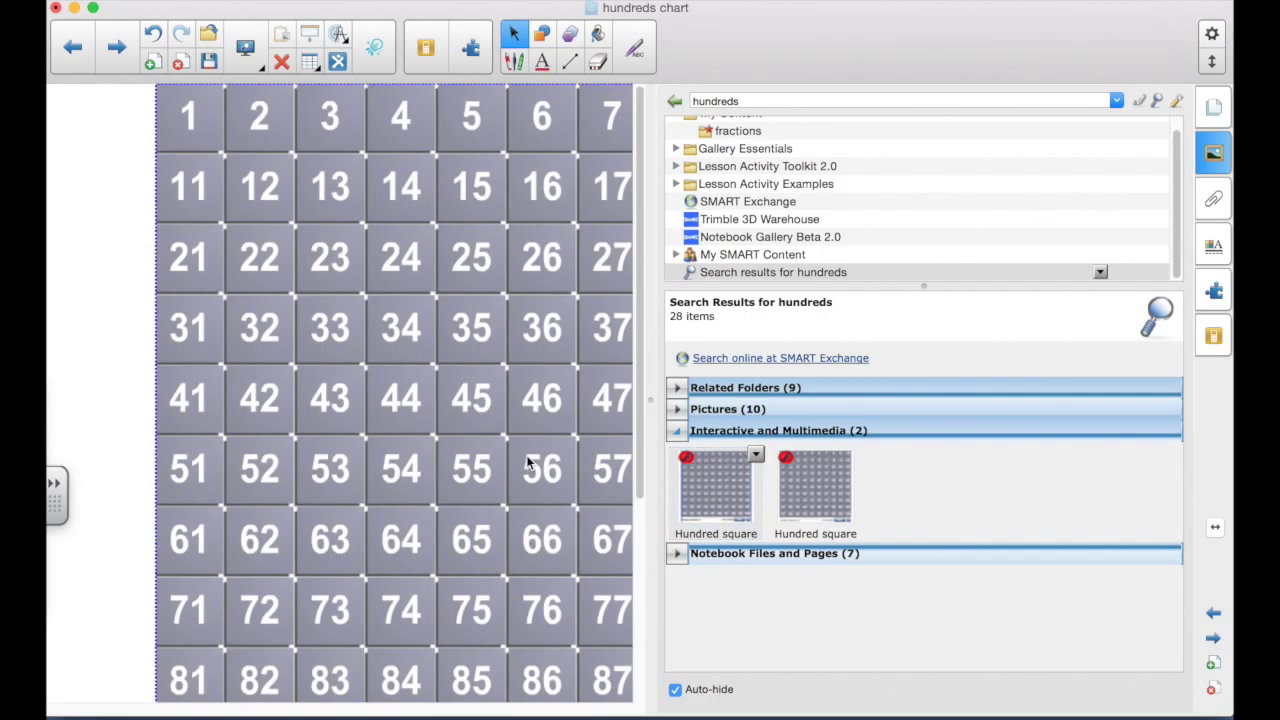
click(64, 321)
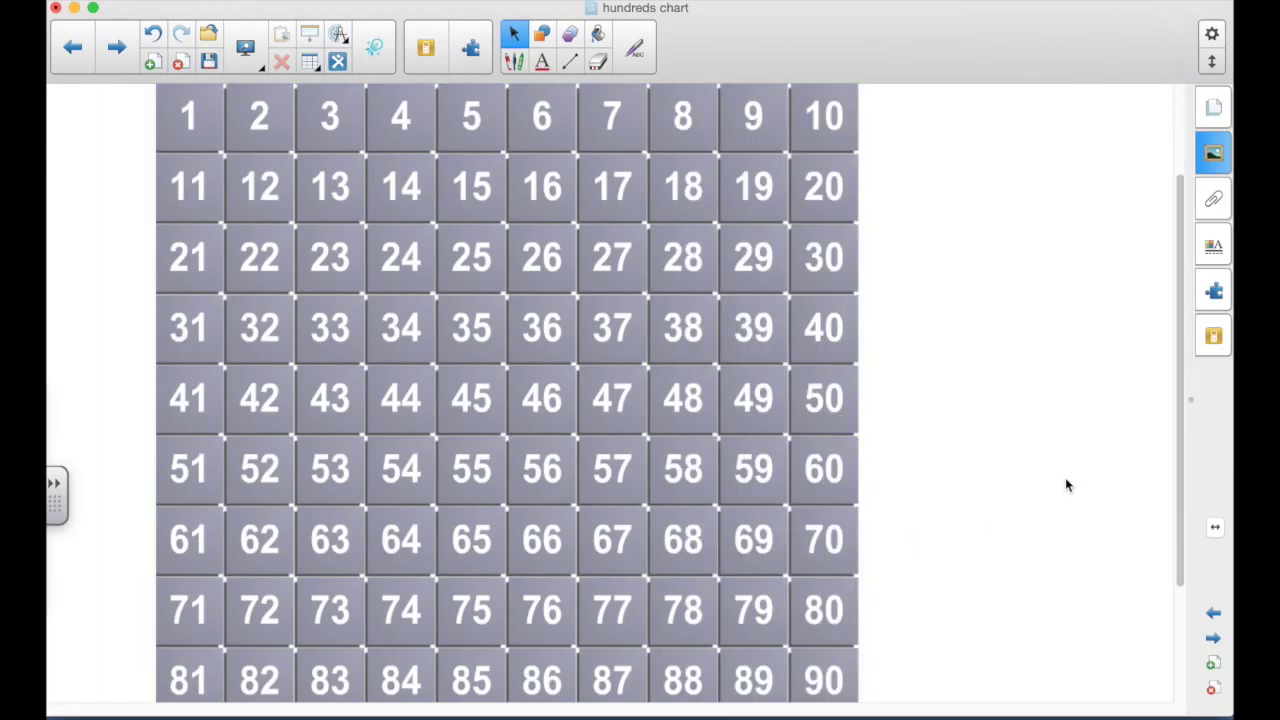
scroll(1065, 485, down, 5)
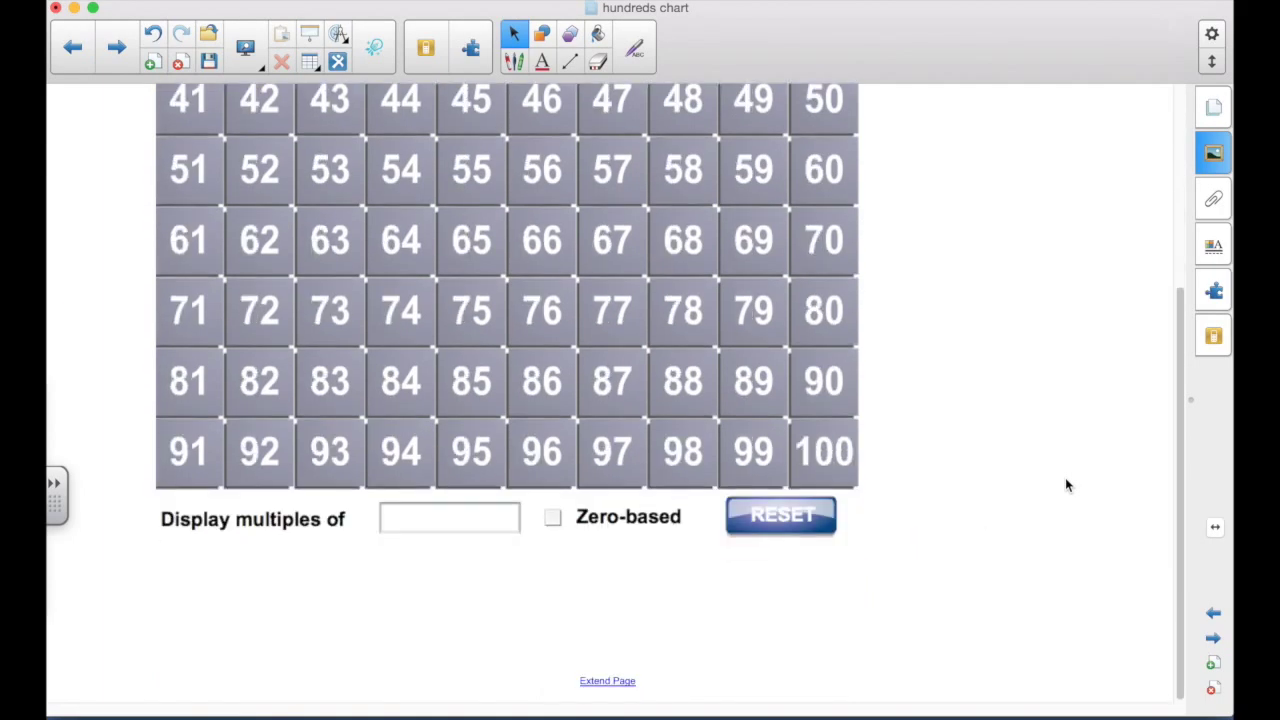
scroll(1066, 485, up, 5)
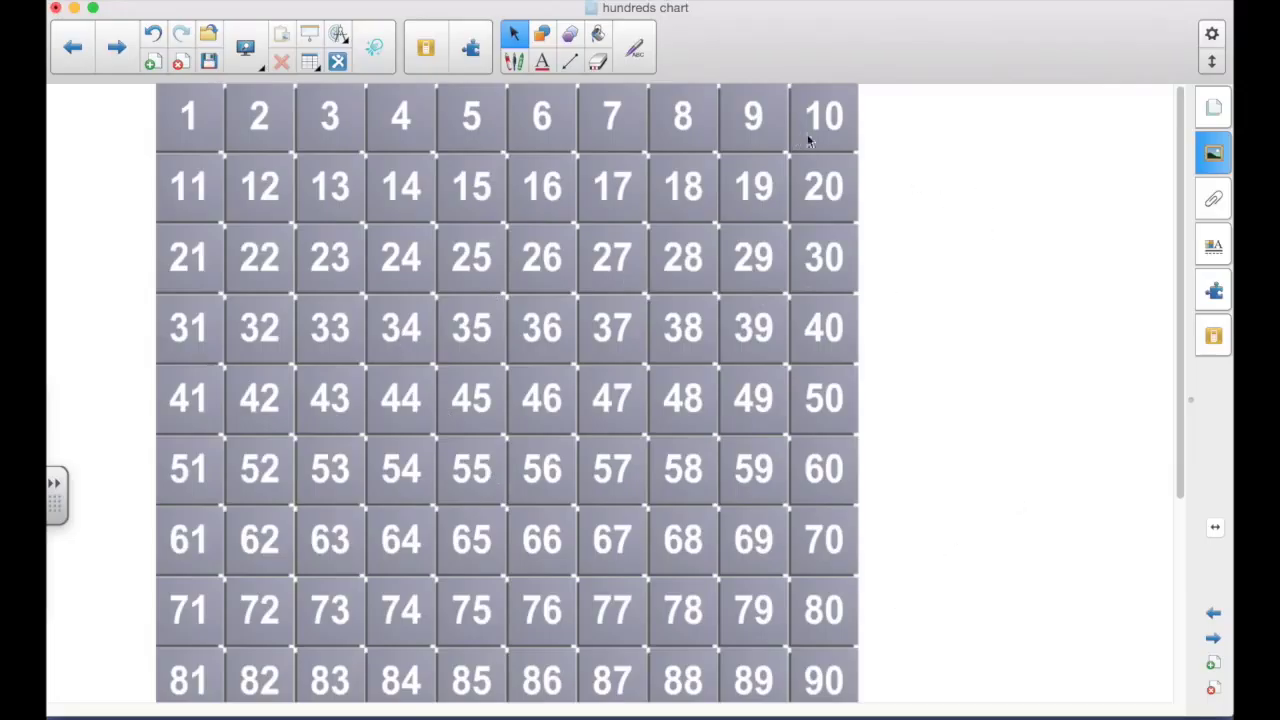
Step: Select the hundreds chart and shrink it proportionally so all ten rows and its controls fit in the page view
drag(939, 117, 86, 610)
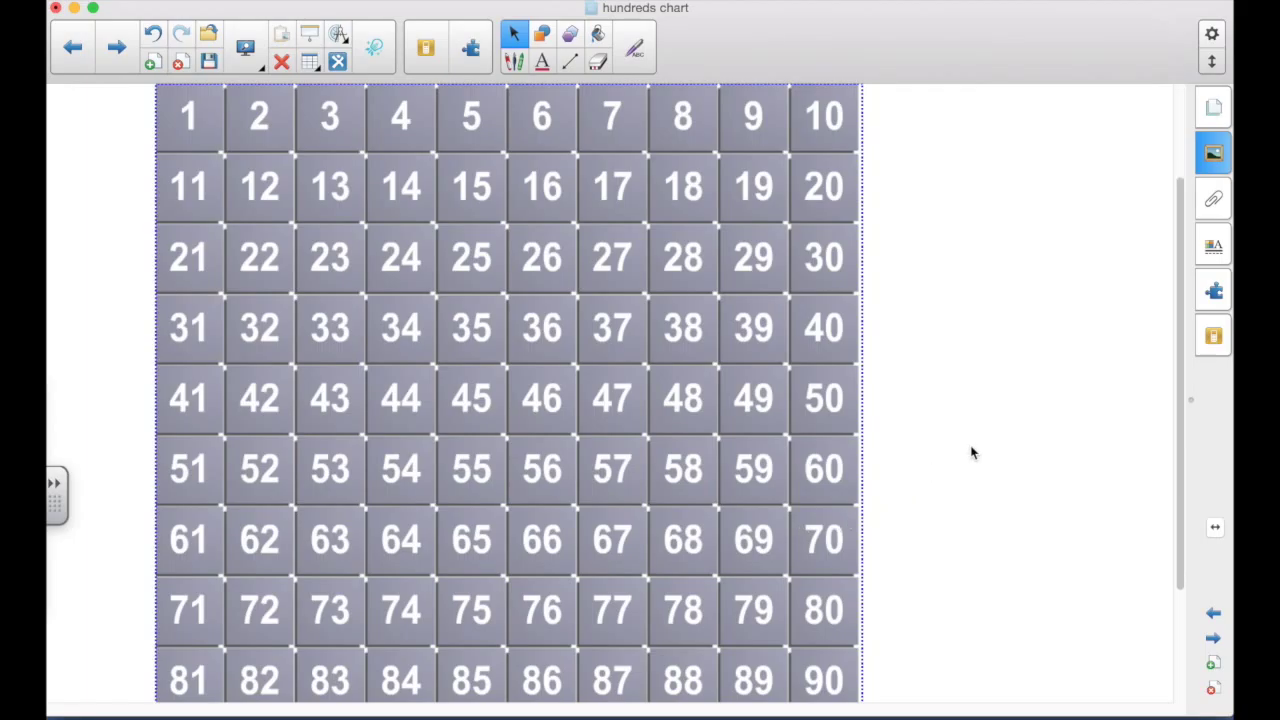
scroll(970, 453, down, 5)
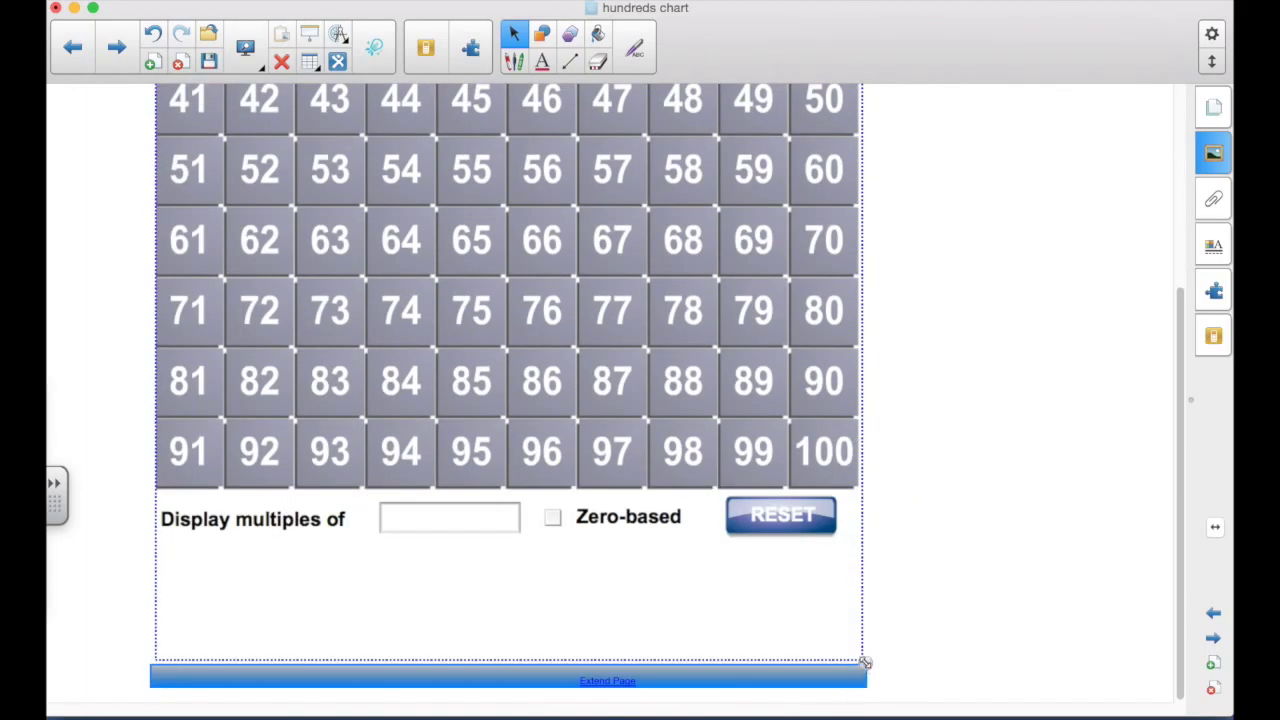
drag(865, 662, 745, 388)
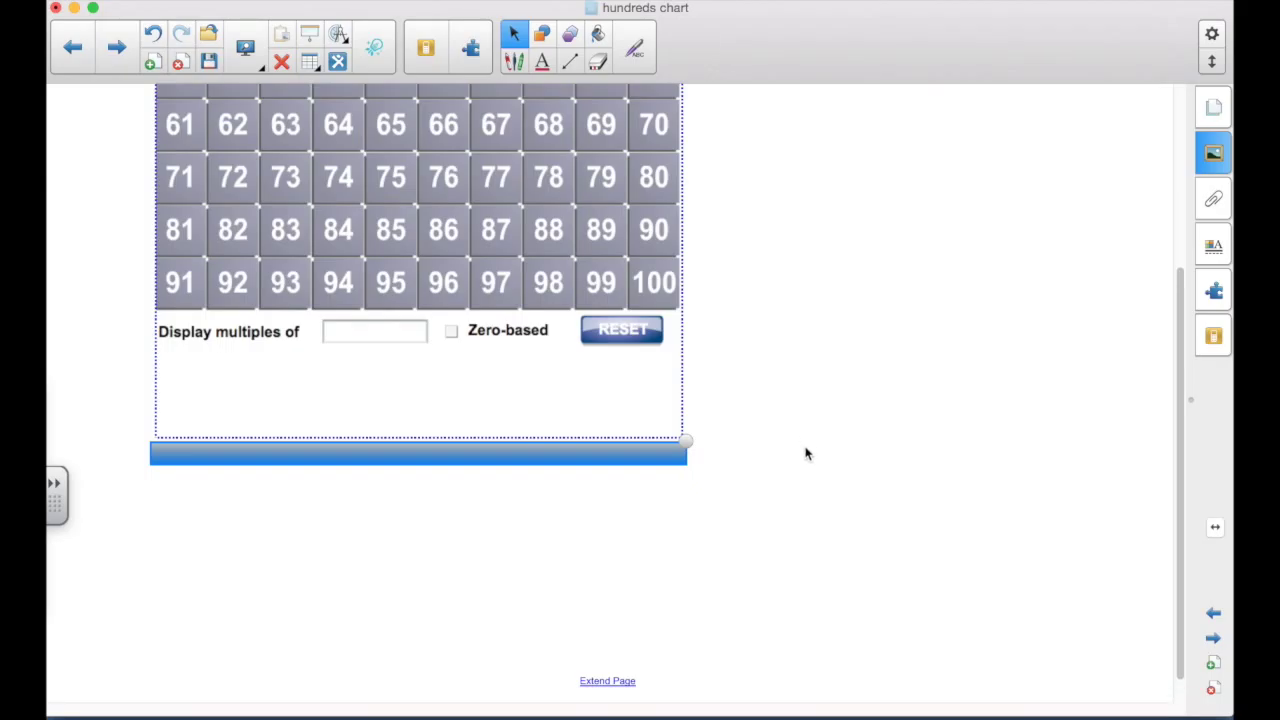
scroll(806, 453, up, 5)
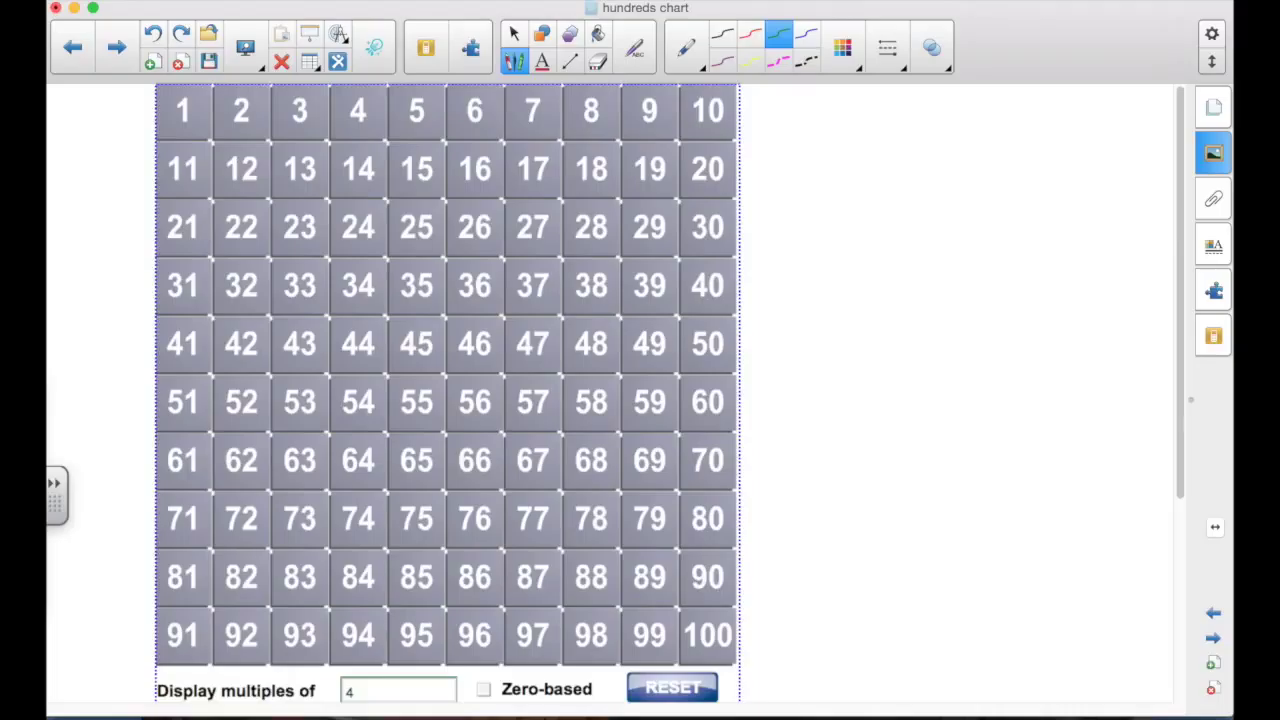
Step: Save the resized hundreds chart to the gallery's My Content folder and list that folder's interactive and multimedia items
click(514, 34)
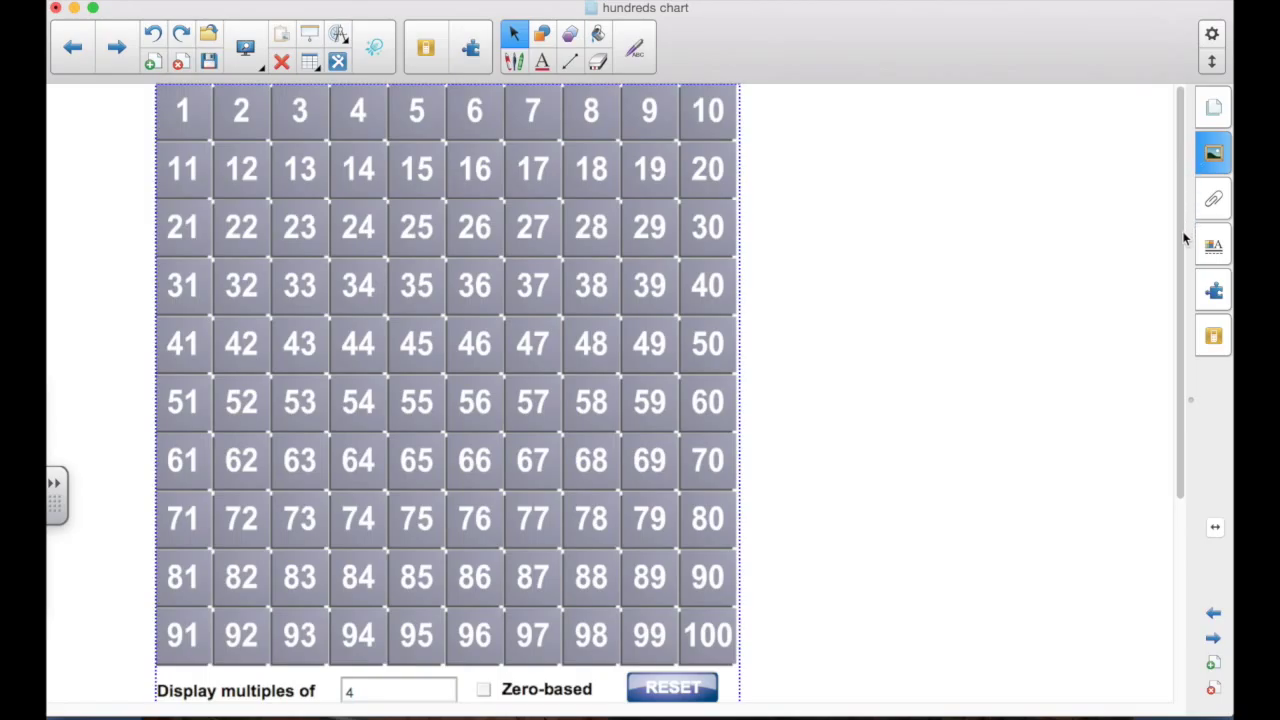
scroll(1170, 377, down, 3)
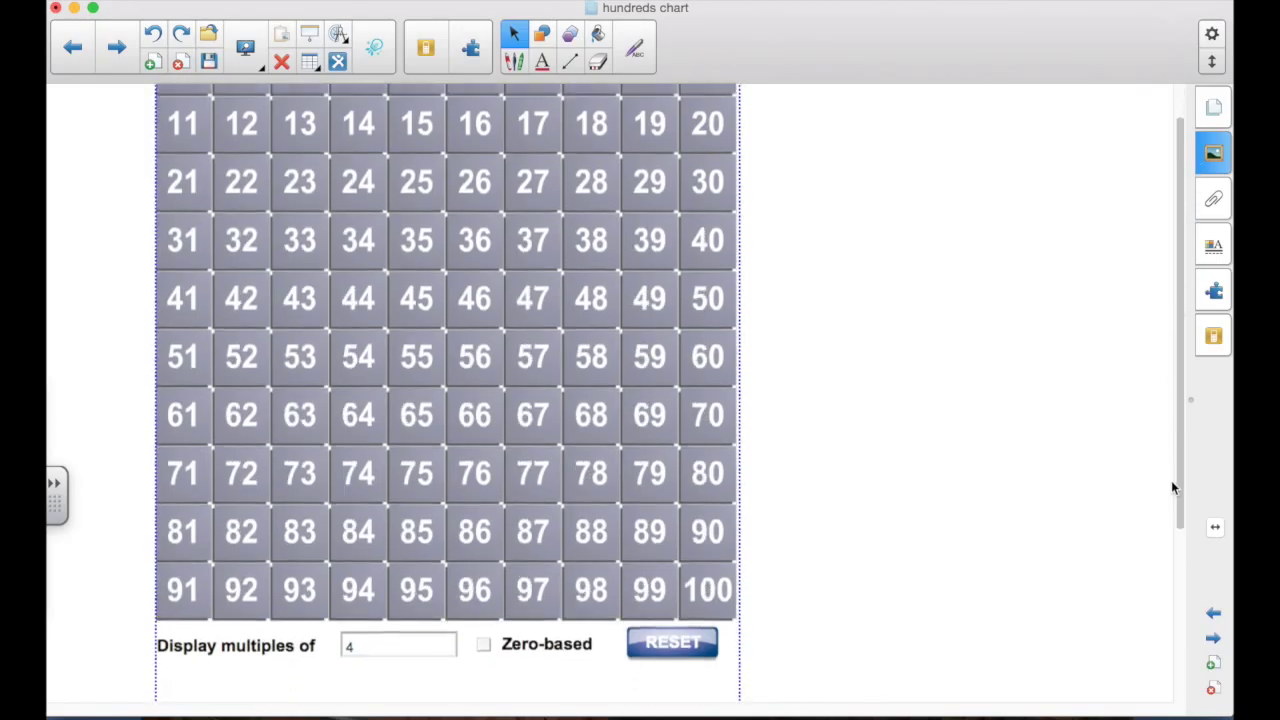
scroll(1172, 500, down, 5)
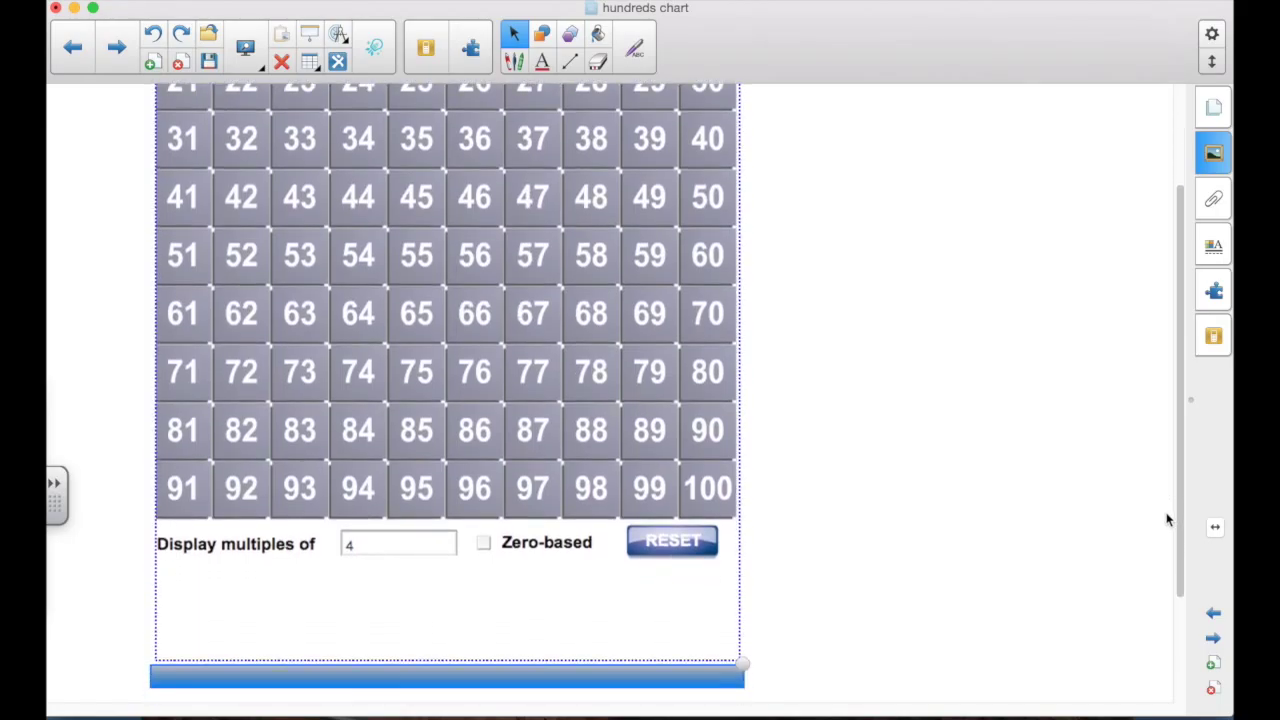
scroll(1168, 520, down, 3)
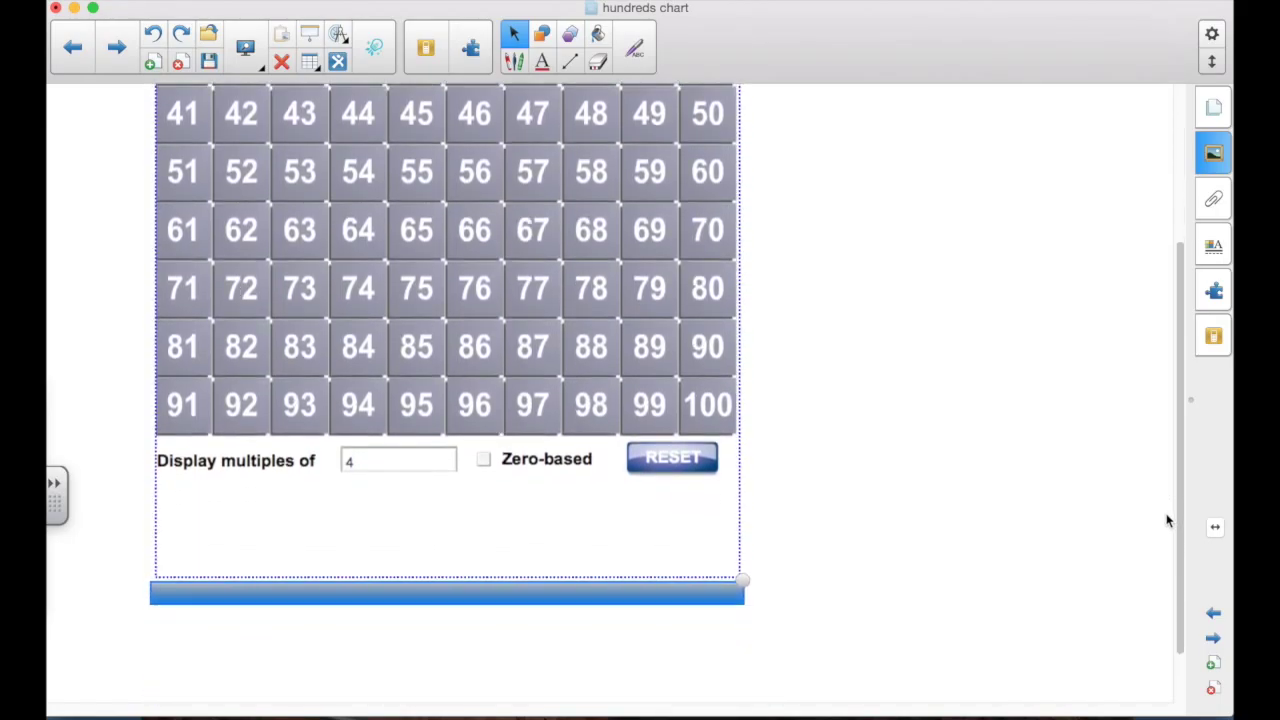
scroll(1166, 520, down, 3)
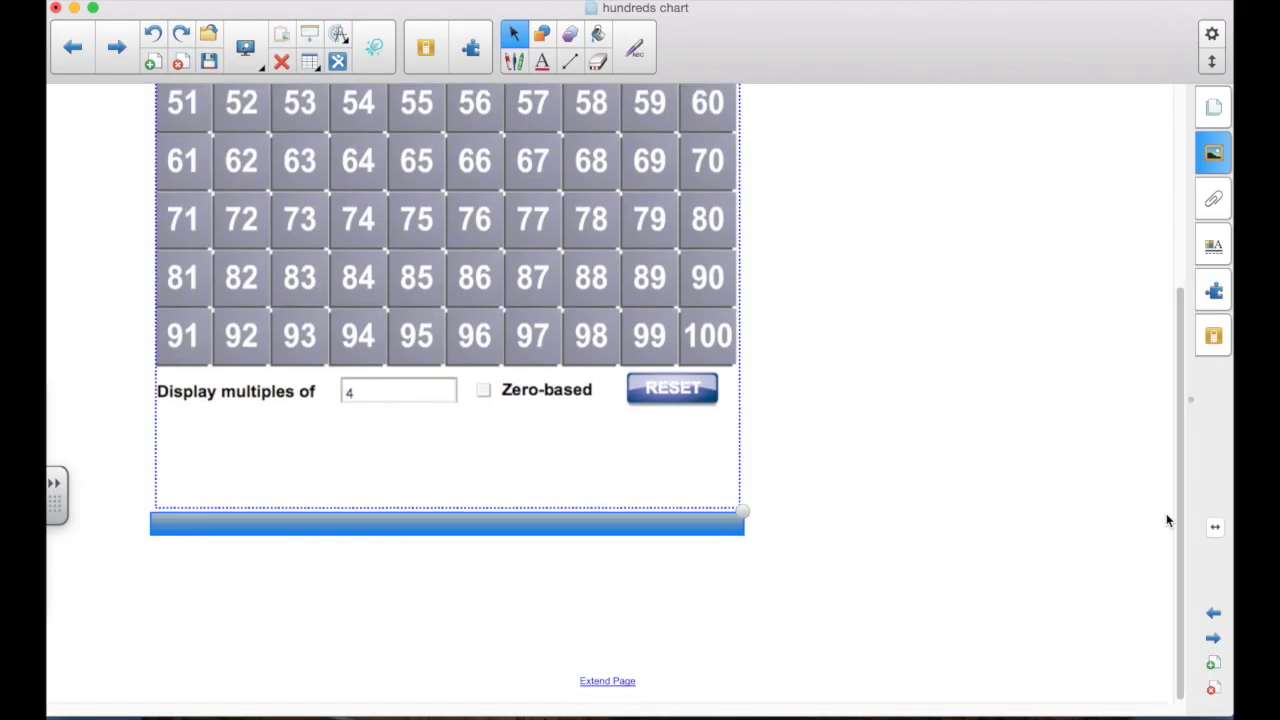
drag(660, 538, 751, 133)
click(1224, 160)
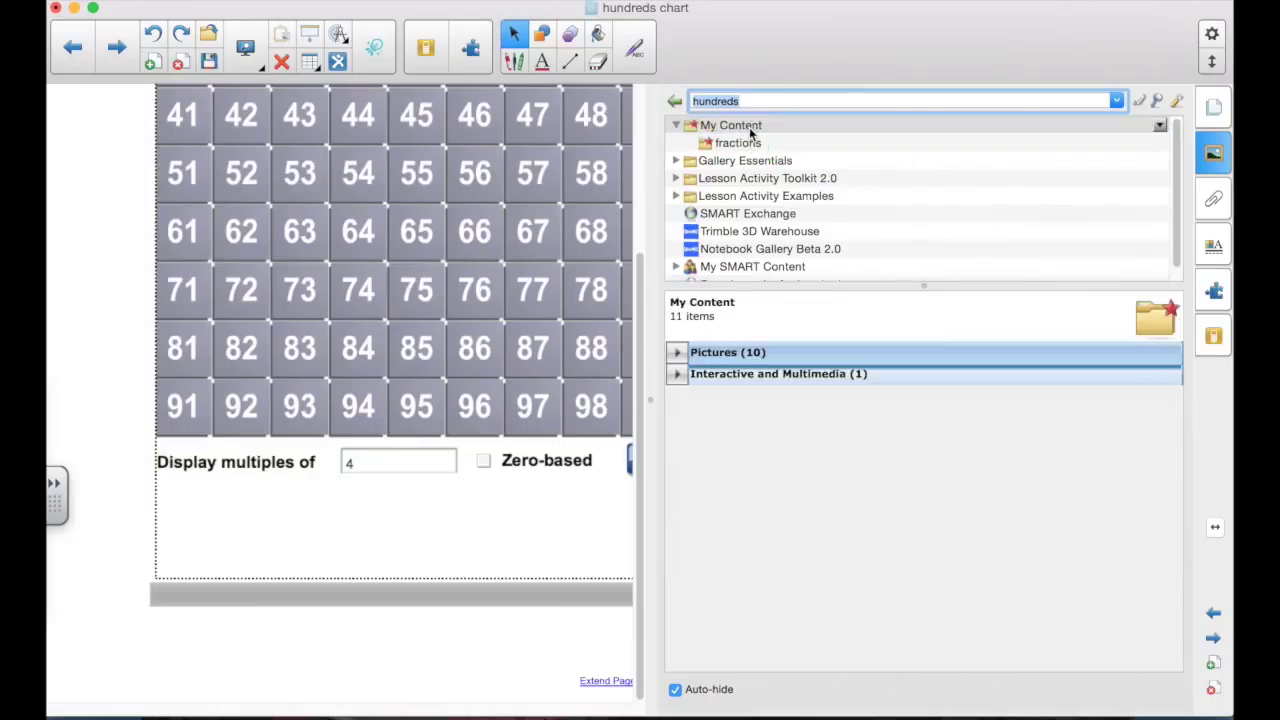
click(676, 375)
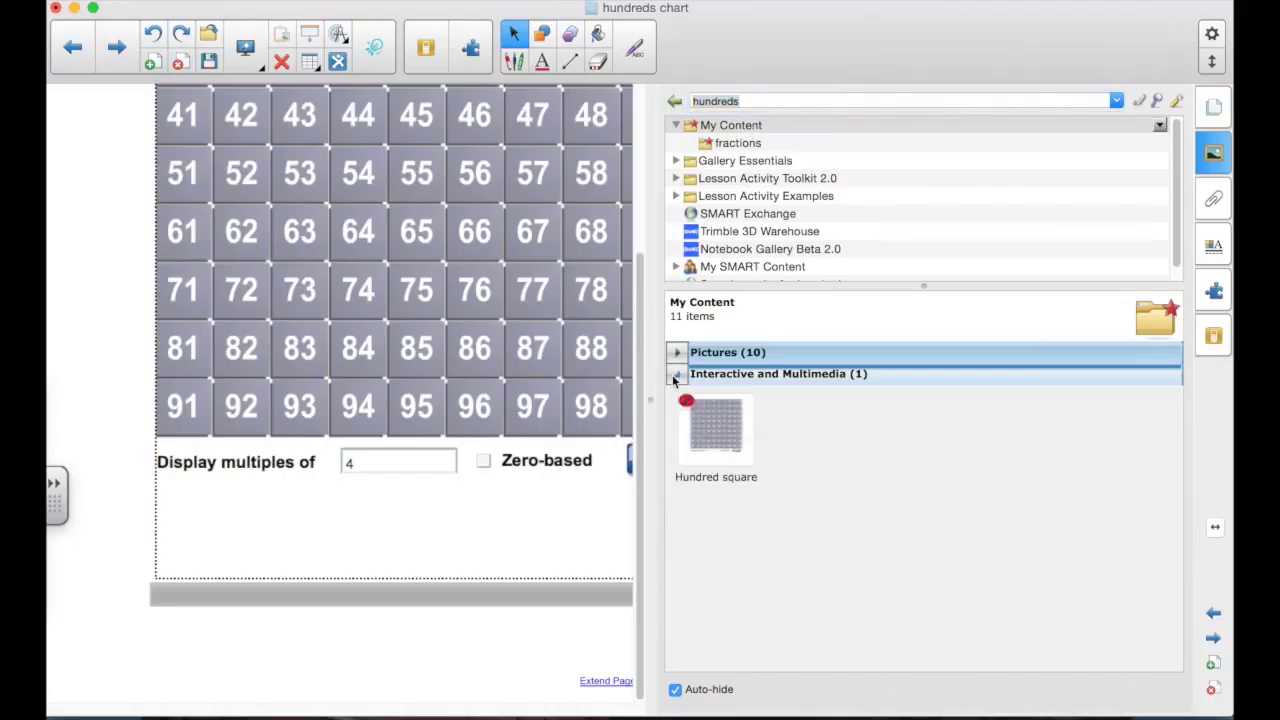
click(552, 624)
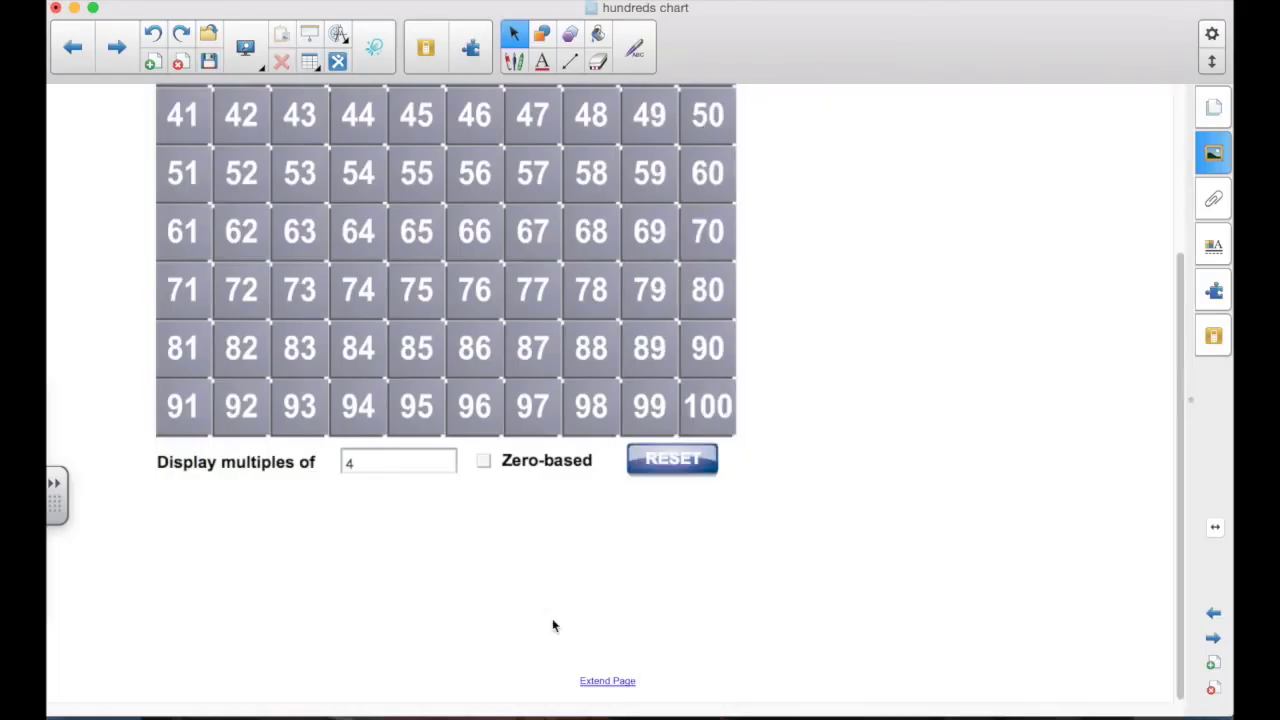
Step: Add a new page and place the saved Hundred square from My Content on it
click(1211, 660)
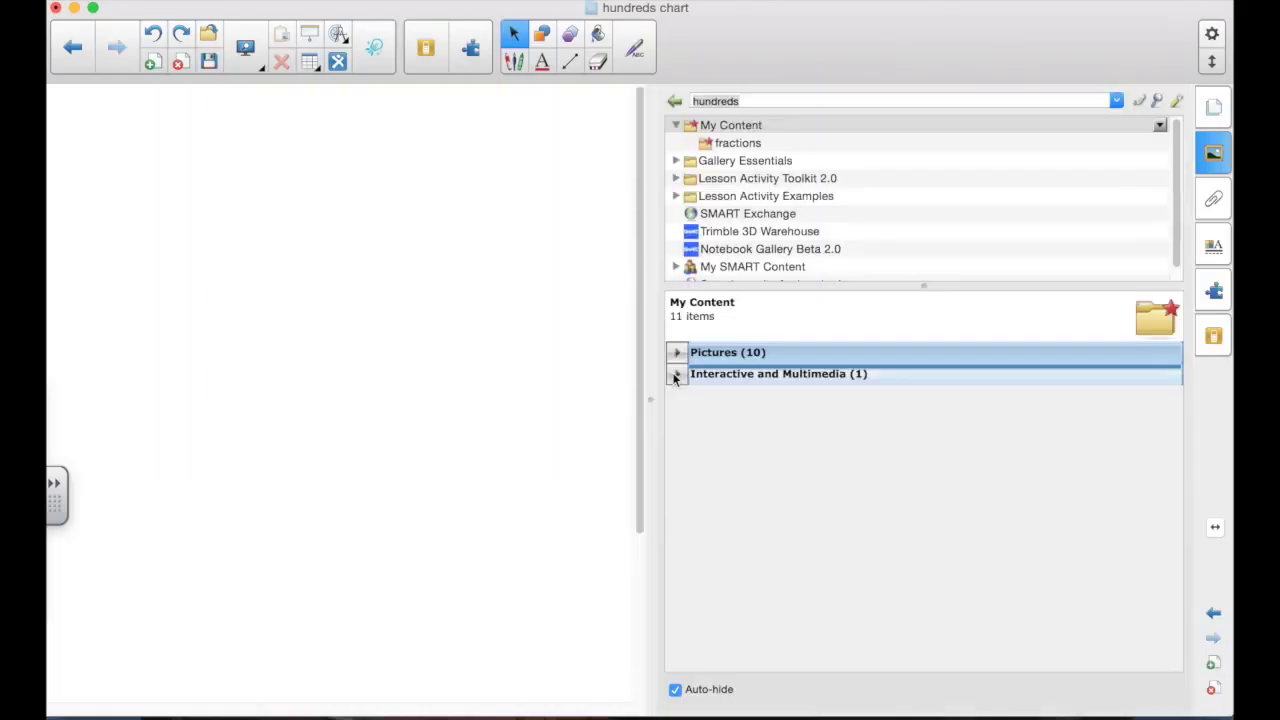
click(732, 126)
click(677, 374)
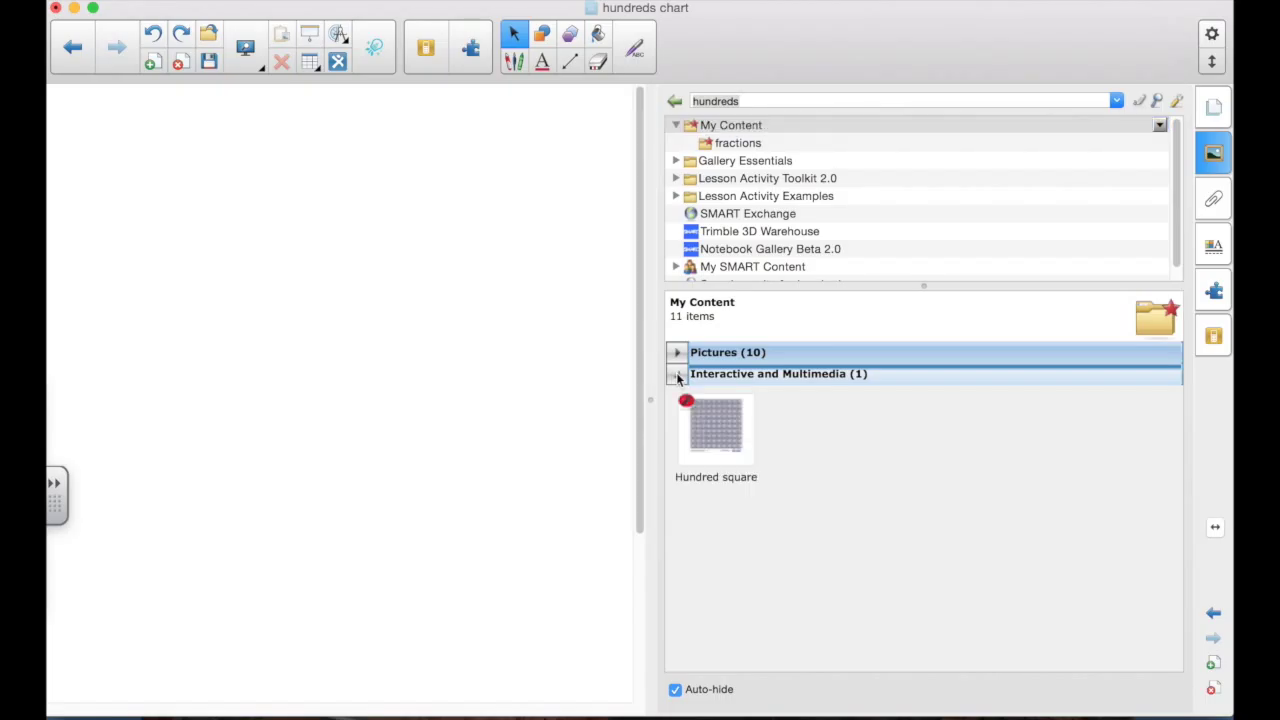
drag(705, 425, 420, 381)
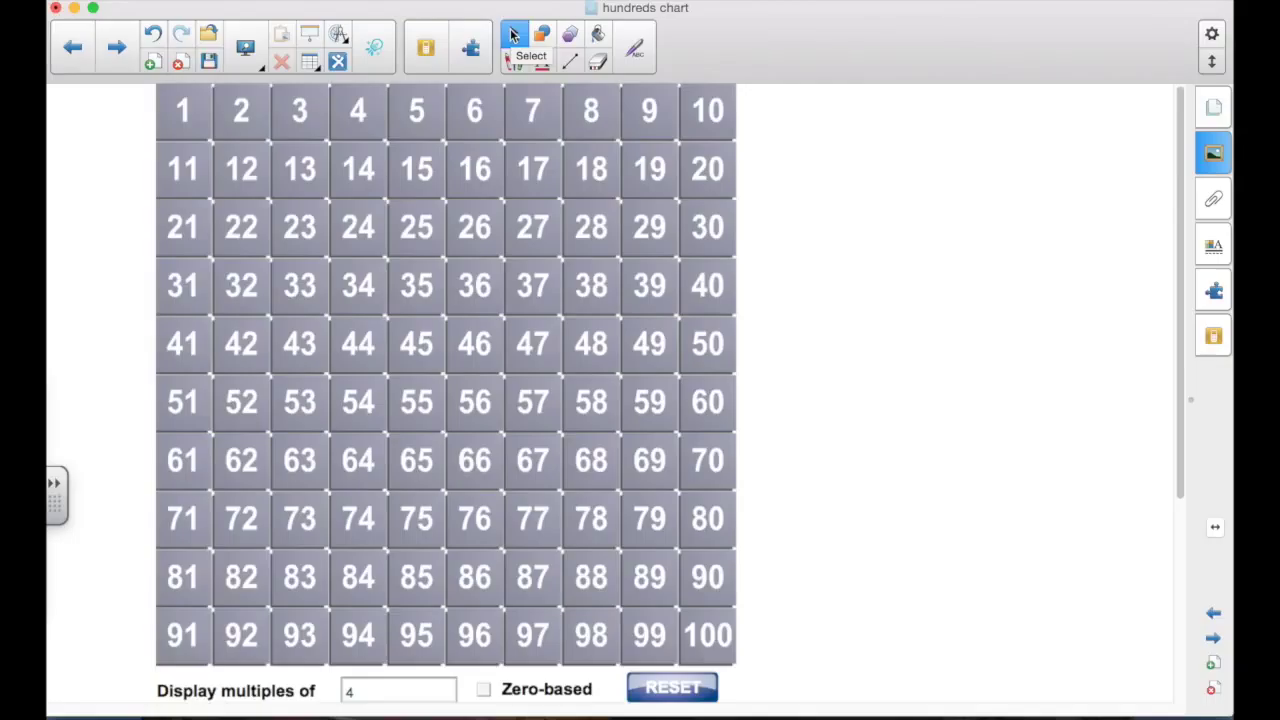
Step: Turn zero-based numbering on for the hundreds chart and turn it off again
click(512, 35)
click(489, 700)
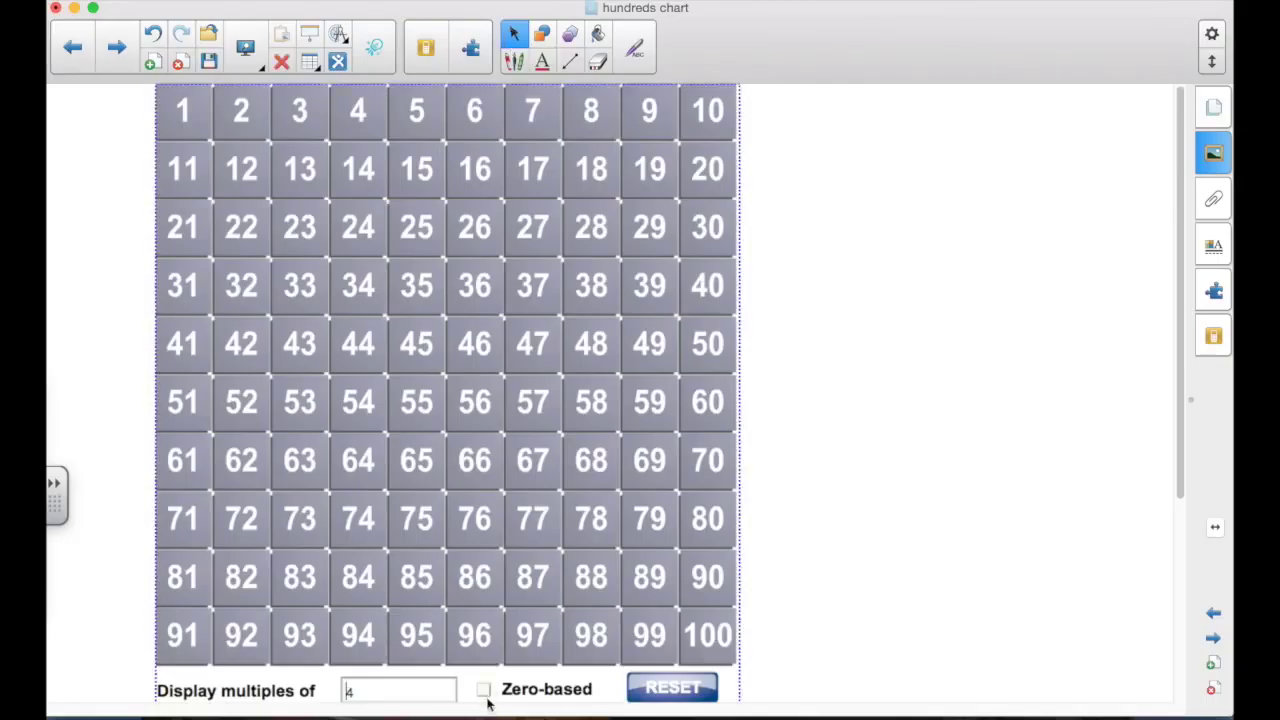
click(487, 694)
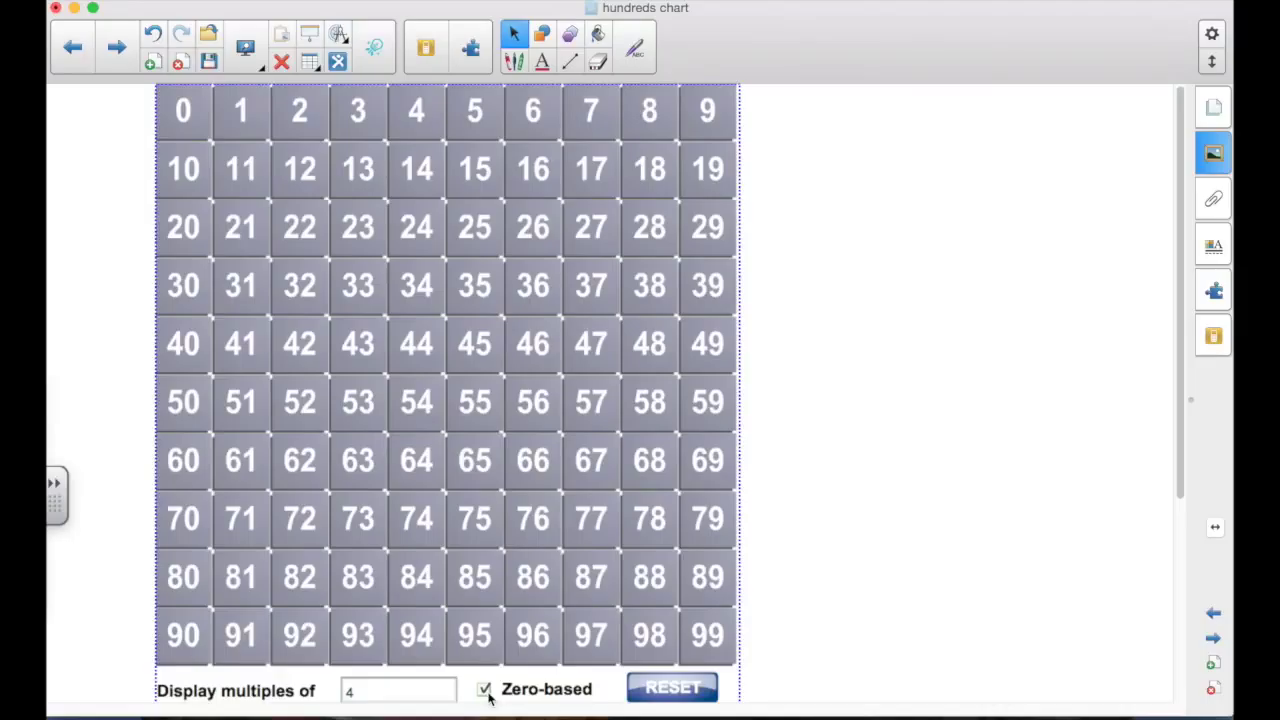
click(484, 690)
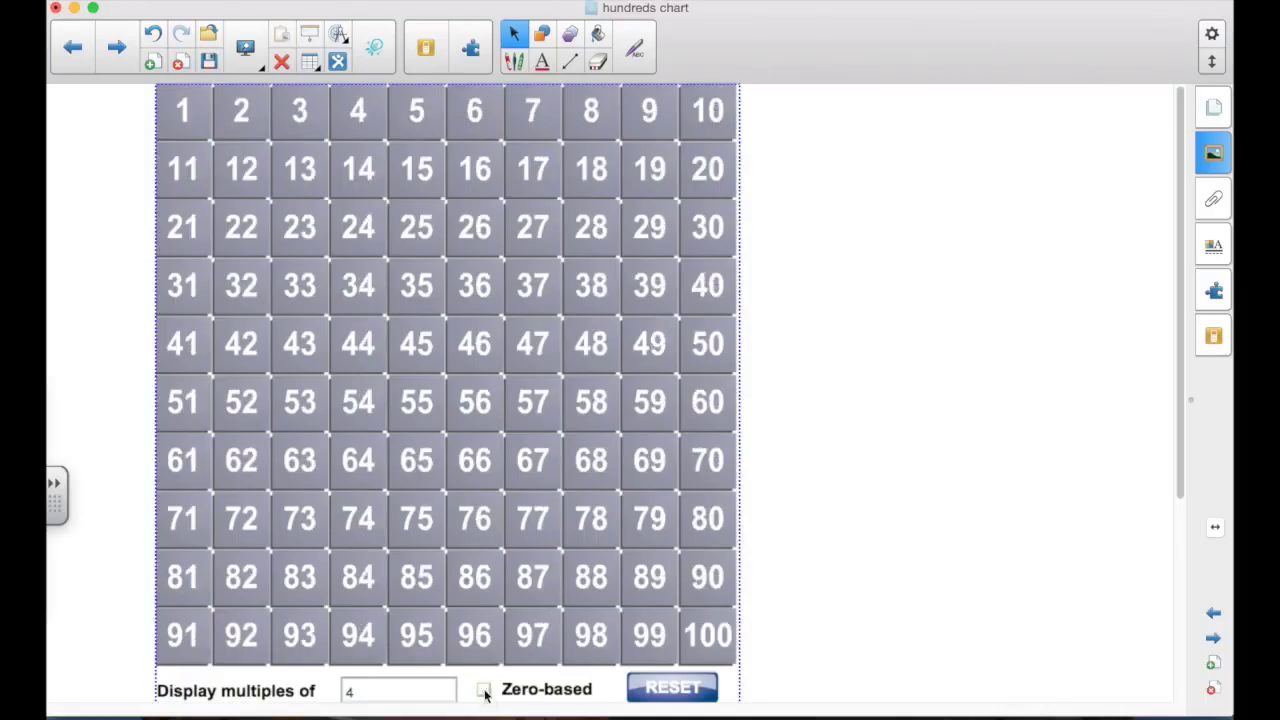
Step: Colour square 10 black, square 19 green and square 17 red with the matching pens
click(514, 61)
click(724, 36)
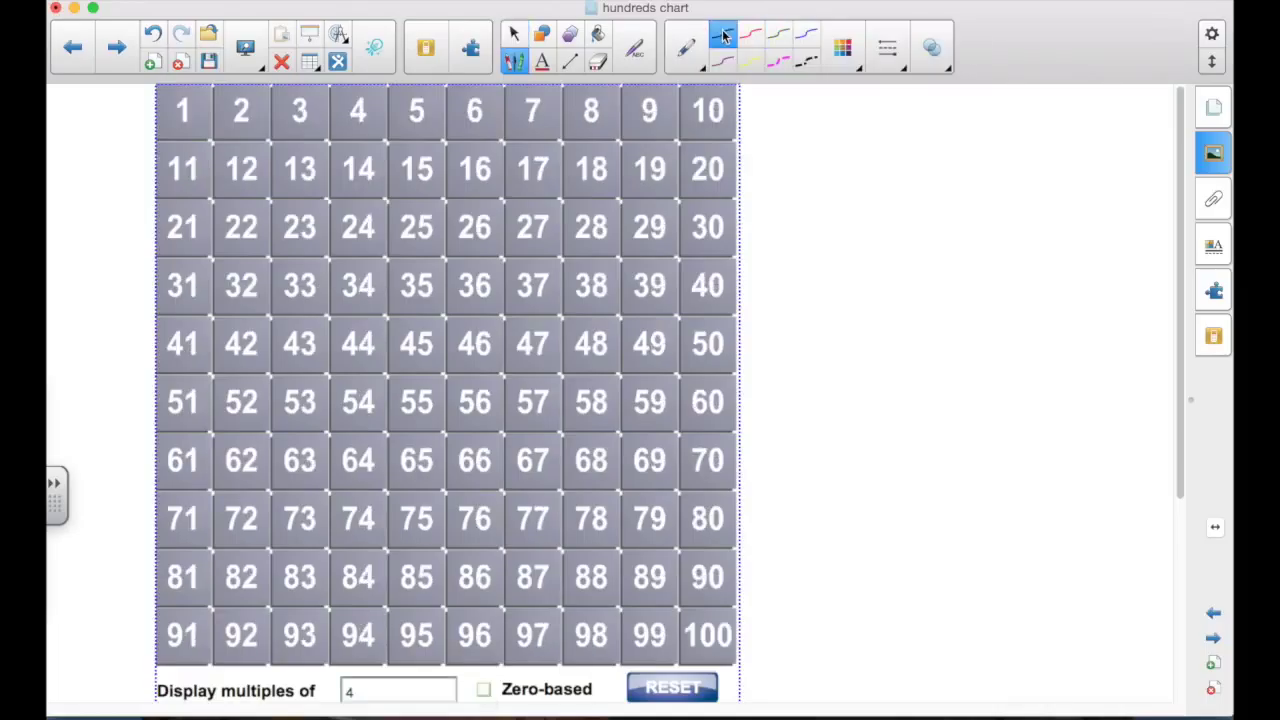
click(707, 110)
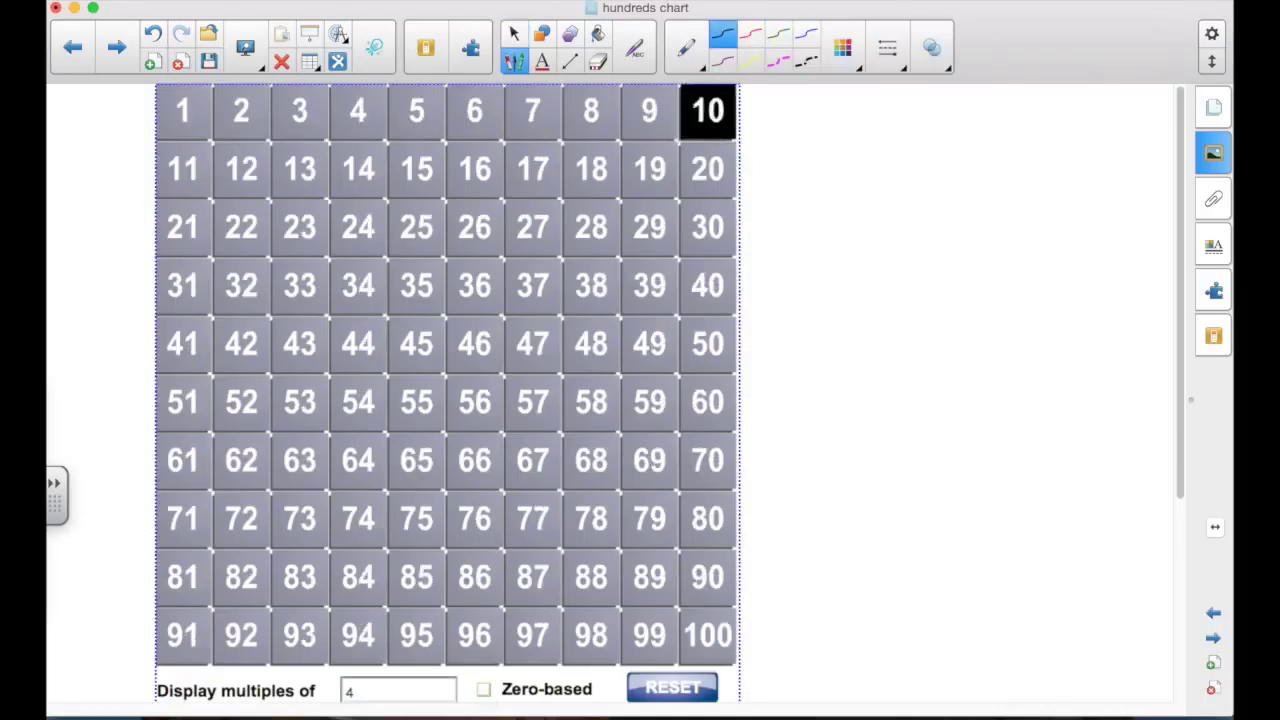
click(779, 36)
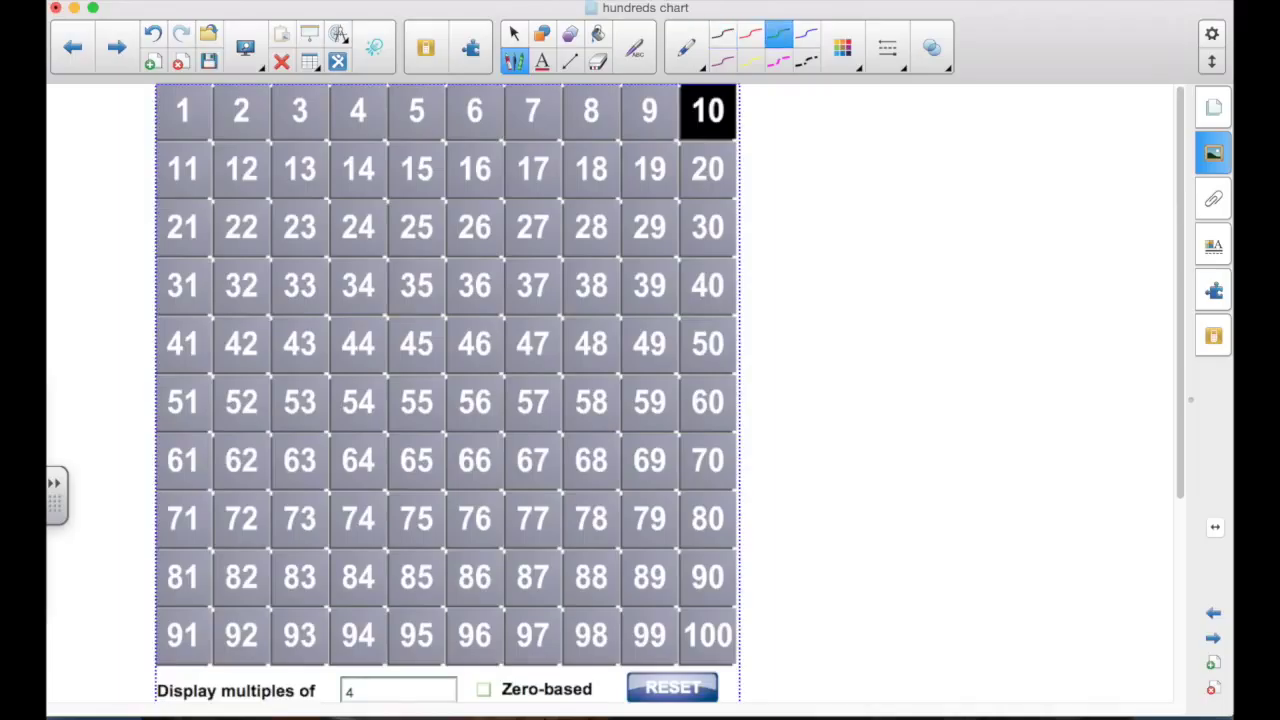
click(649, 169)
click(750, 36)
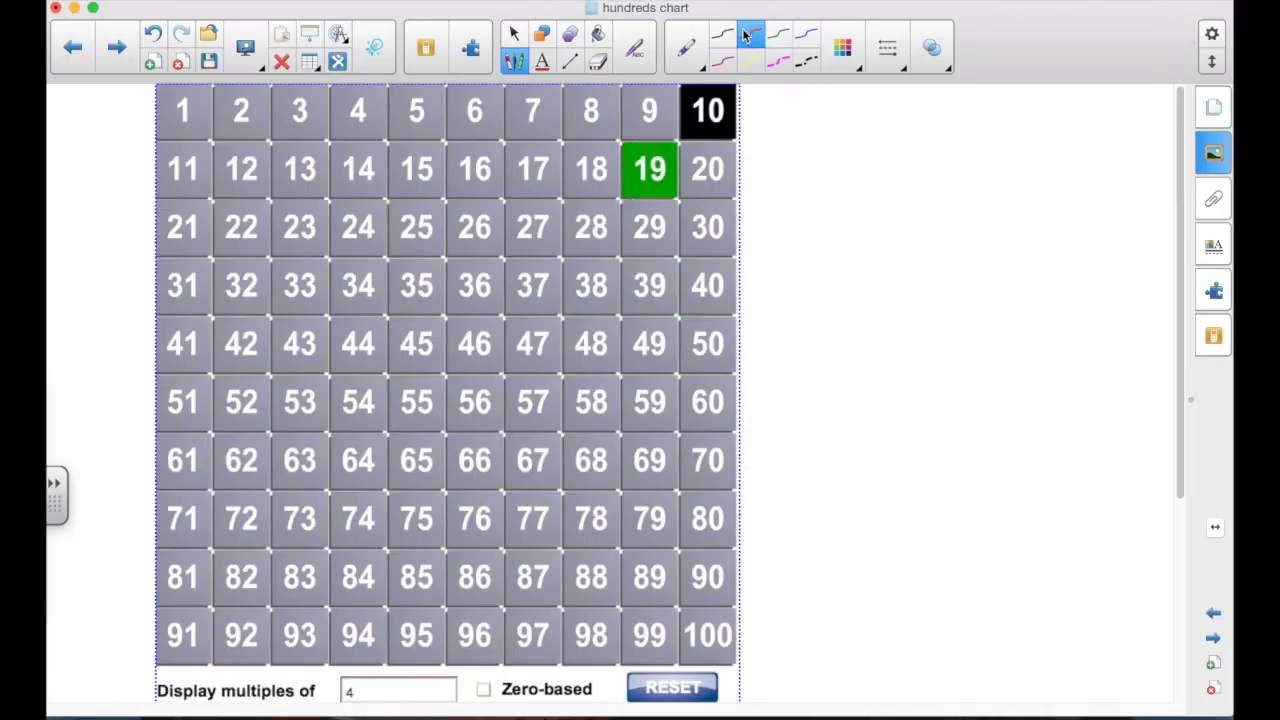
click(533, 169)
Step: Colour square 39 with the blue pen and clear its colour again with the red pen
click(807, 36)
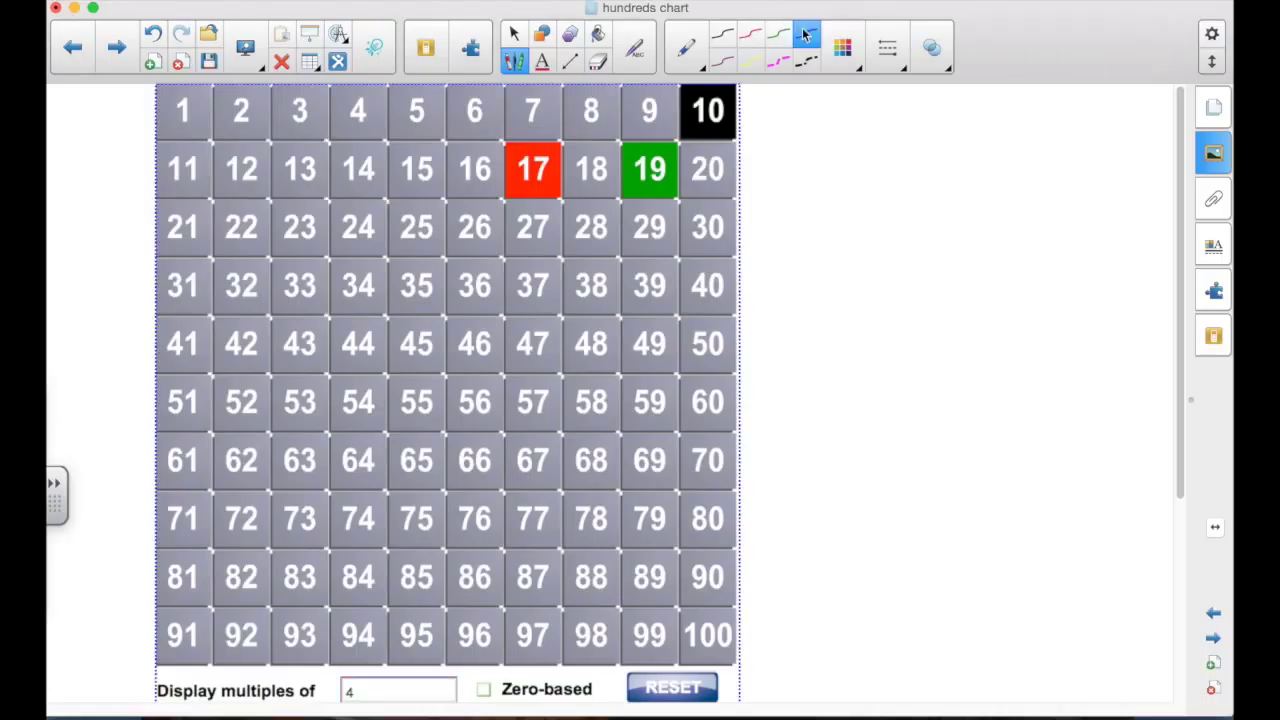
click(649, 286)
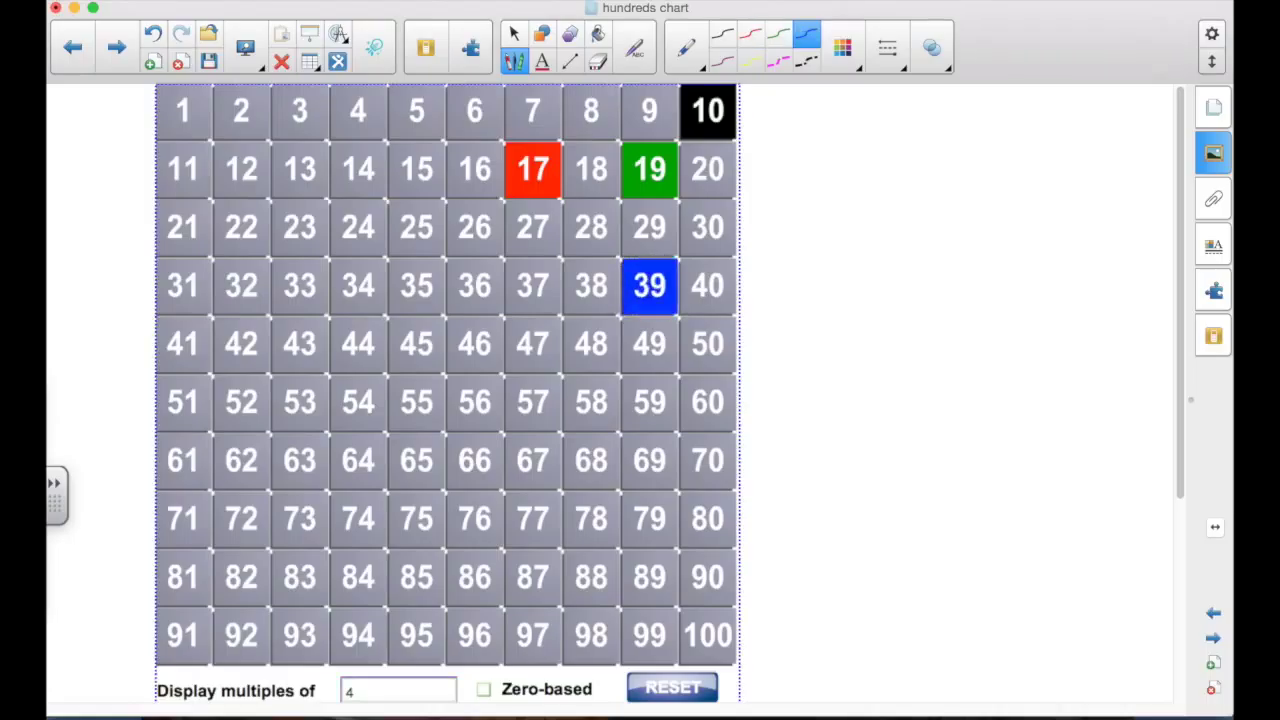
click(750, 36)
click(649, 286)
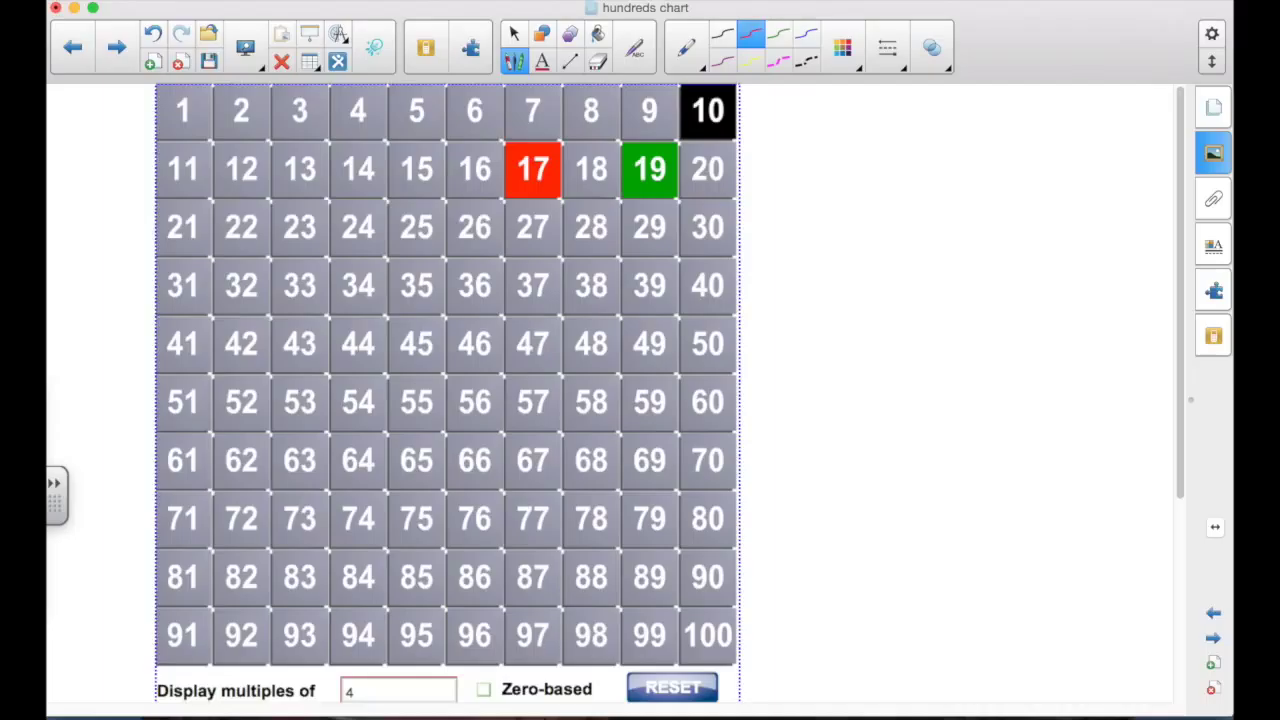
Step: Colour square 39 with the red pen and reset the hundreds chart to clear all colours
click(649, 286)
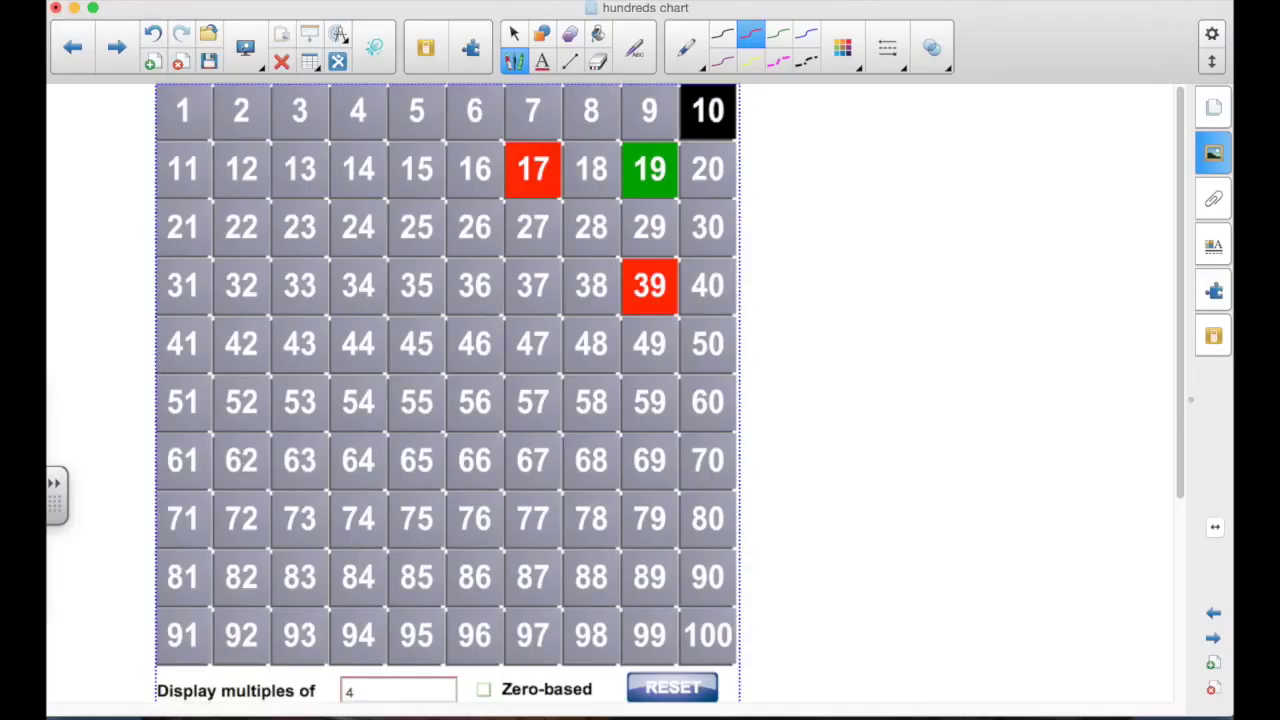
click(514, 36)
click(683, 692)
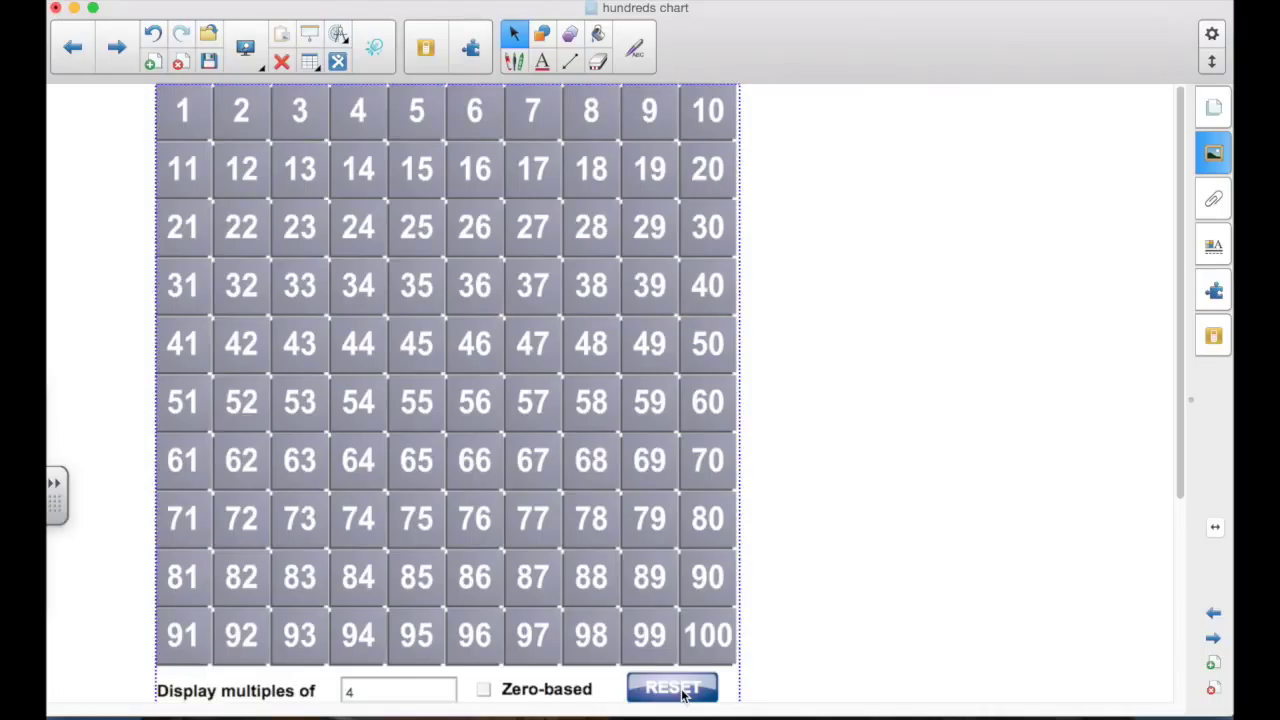
Step: Blank out squares 18, 25, 14, 22, 37 and 44 with the medium eraser
click(598, 62)
click(729, 48)
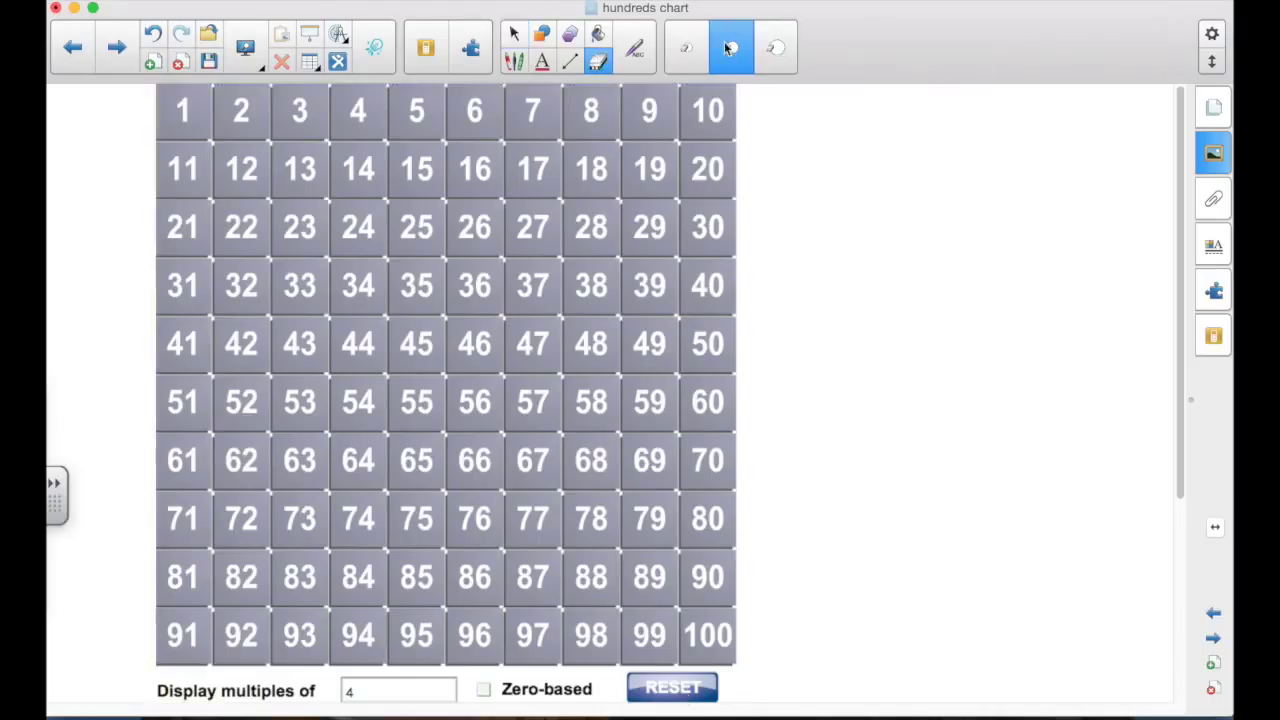
click(591, 169)
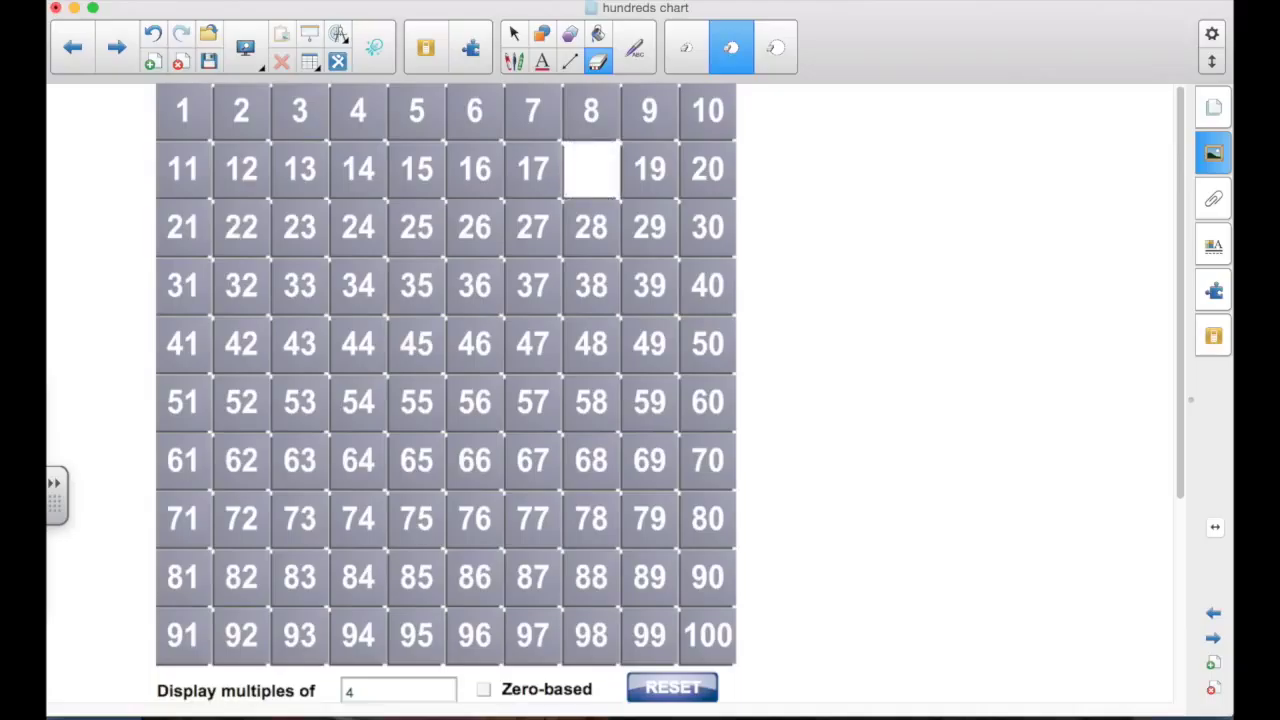
click(416, 228)
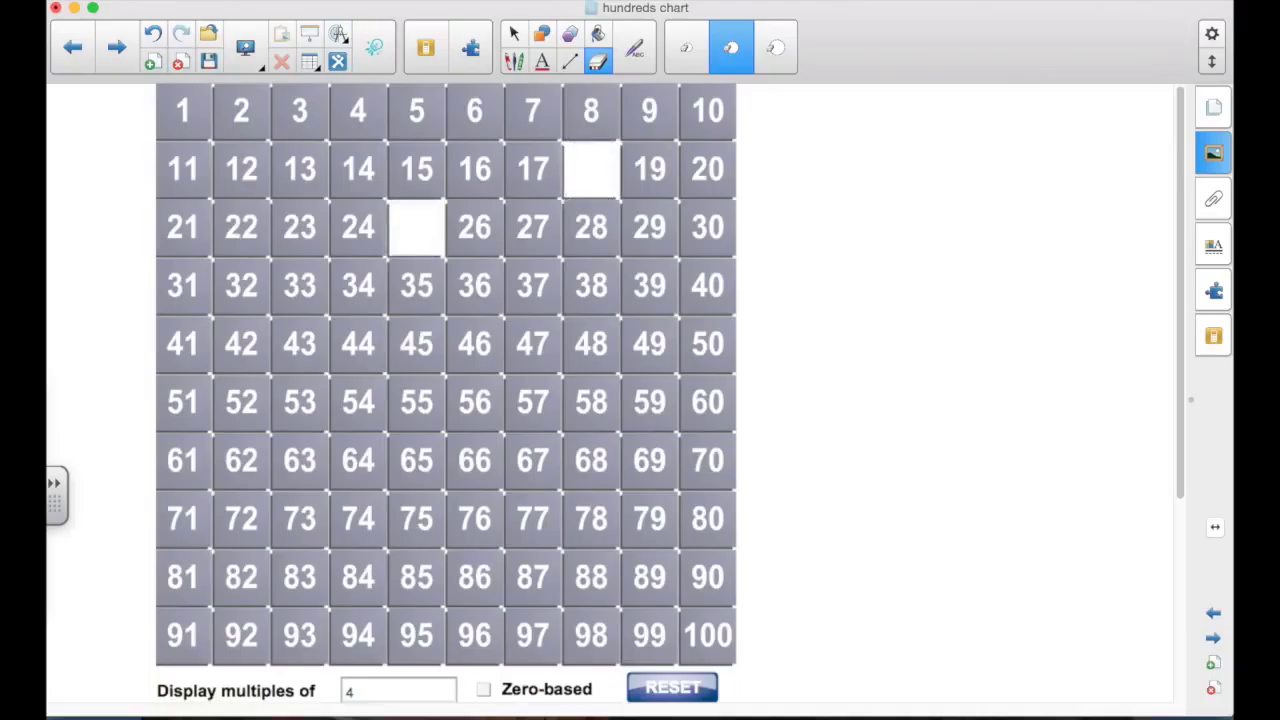
click(358, 170)
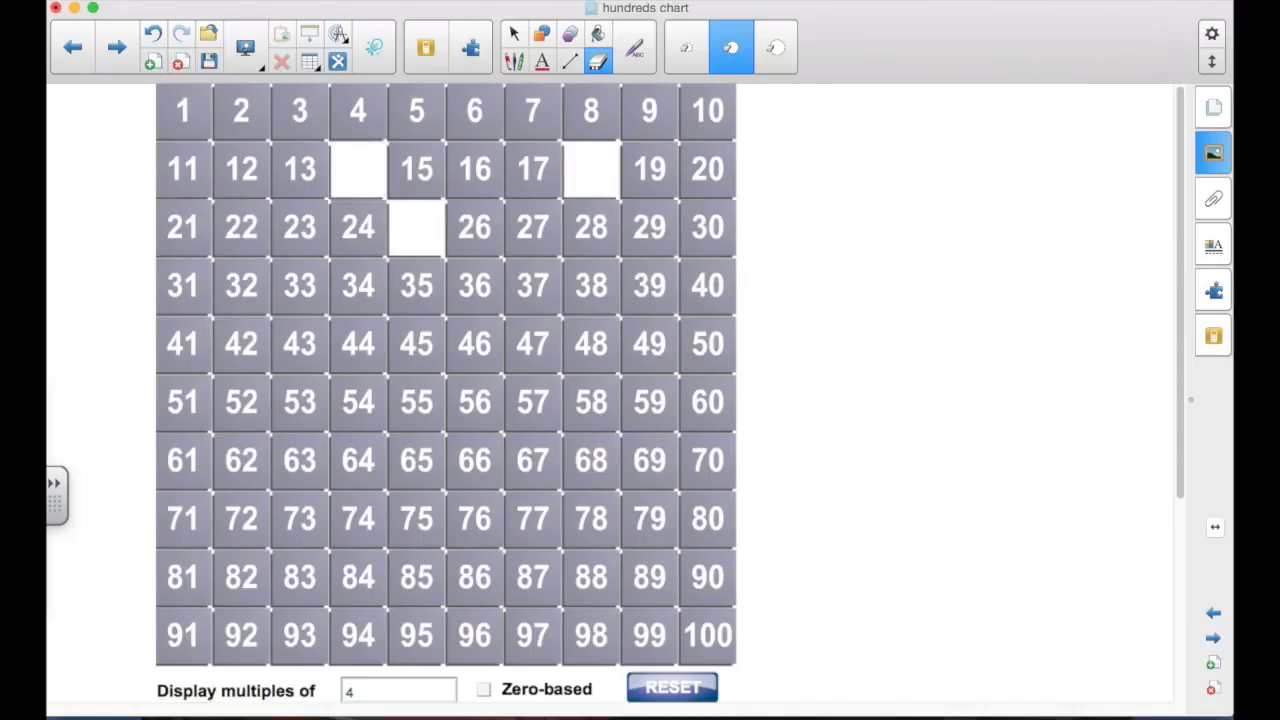
click(241, 227)
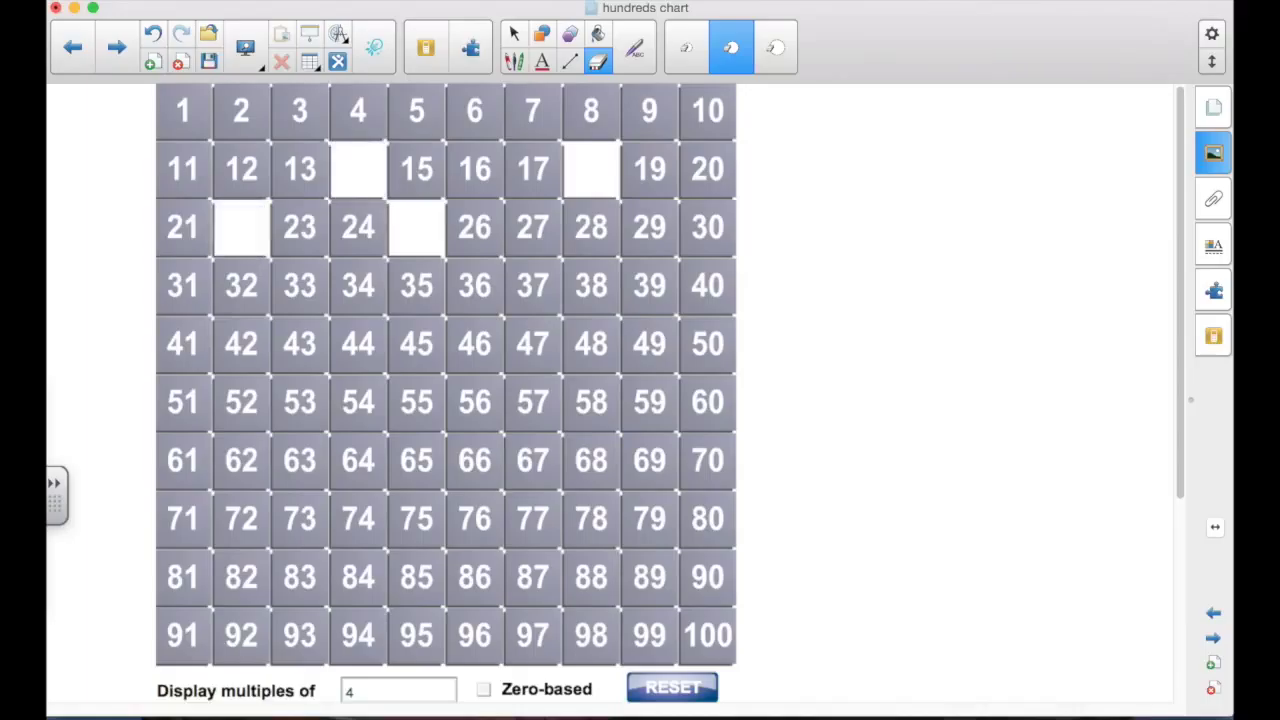
click(533, 285)
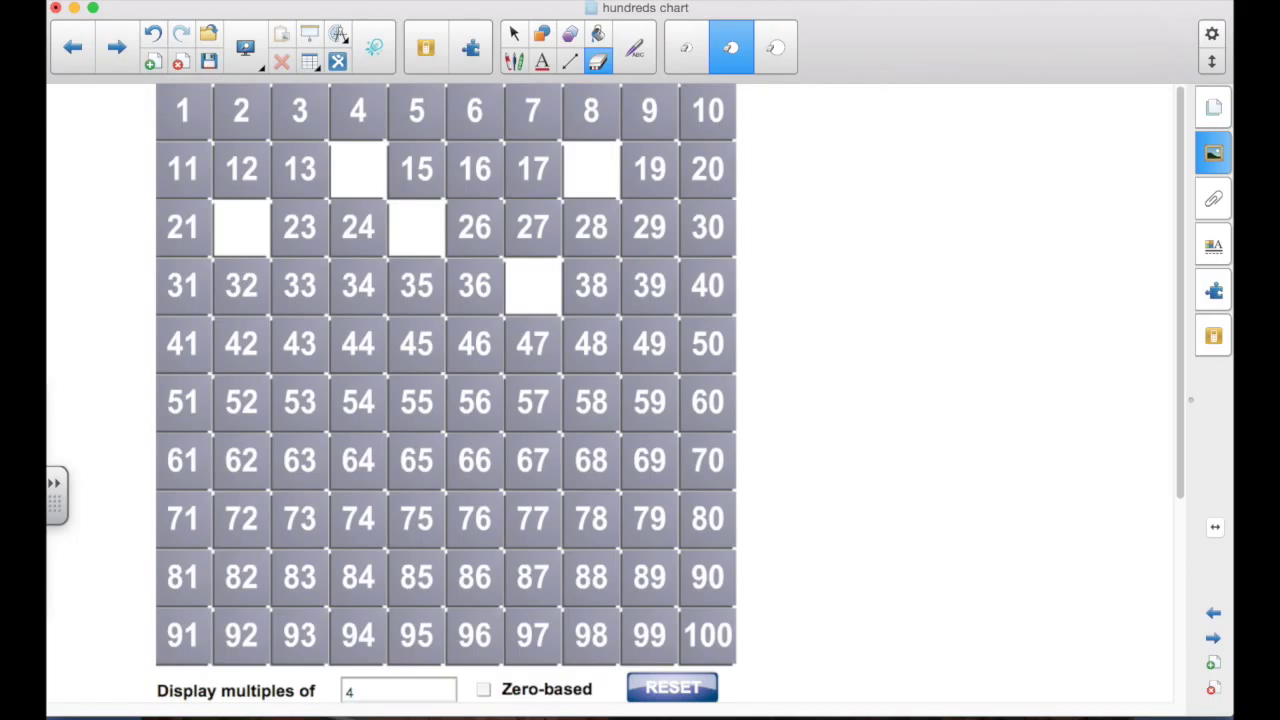
click(358, 343)
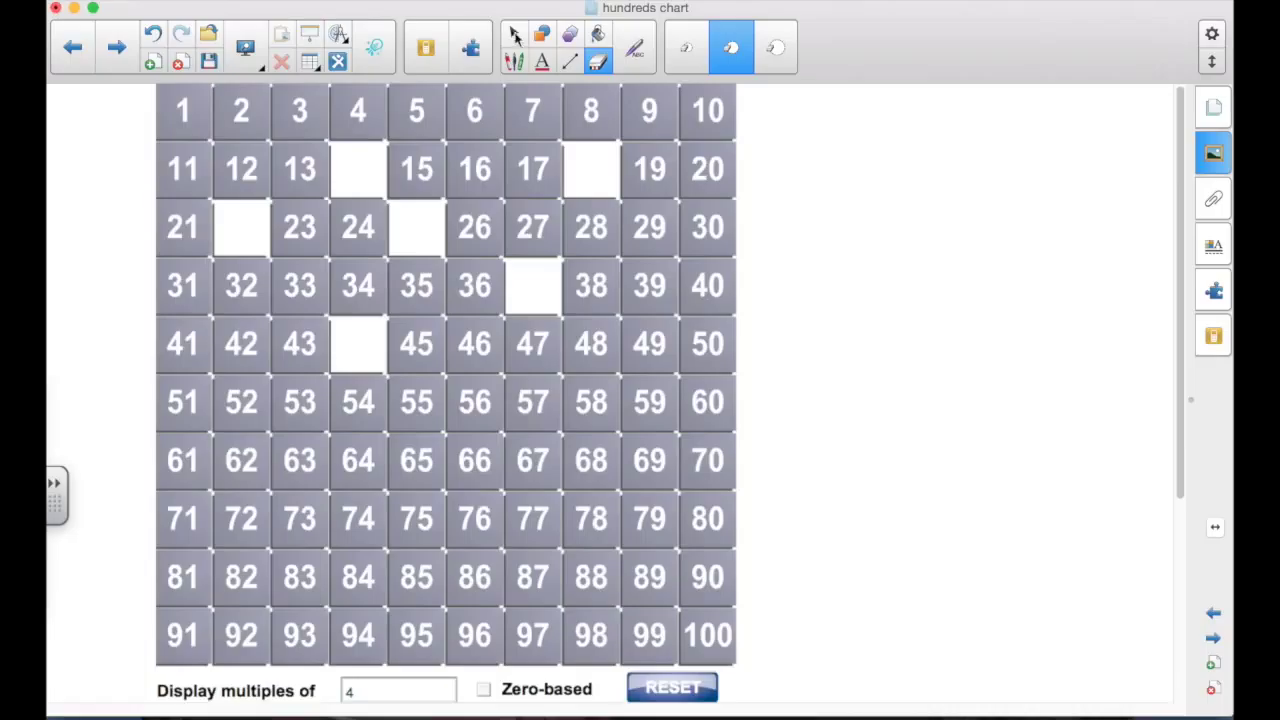
Step: Reset the hundreds chart to restore the blanked squares and display the multiples of 4
click(514, 35)
click(666, 689)
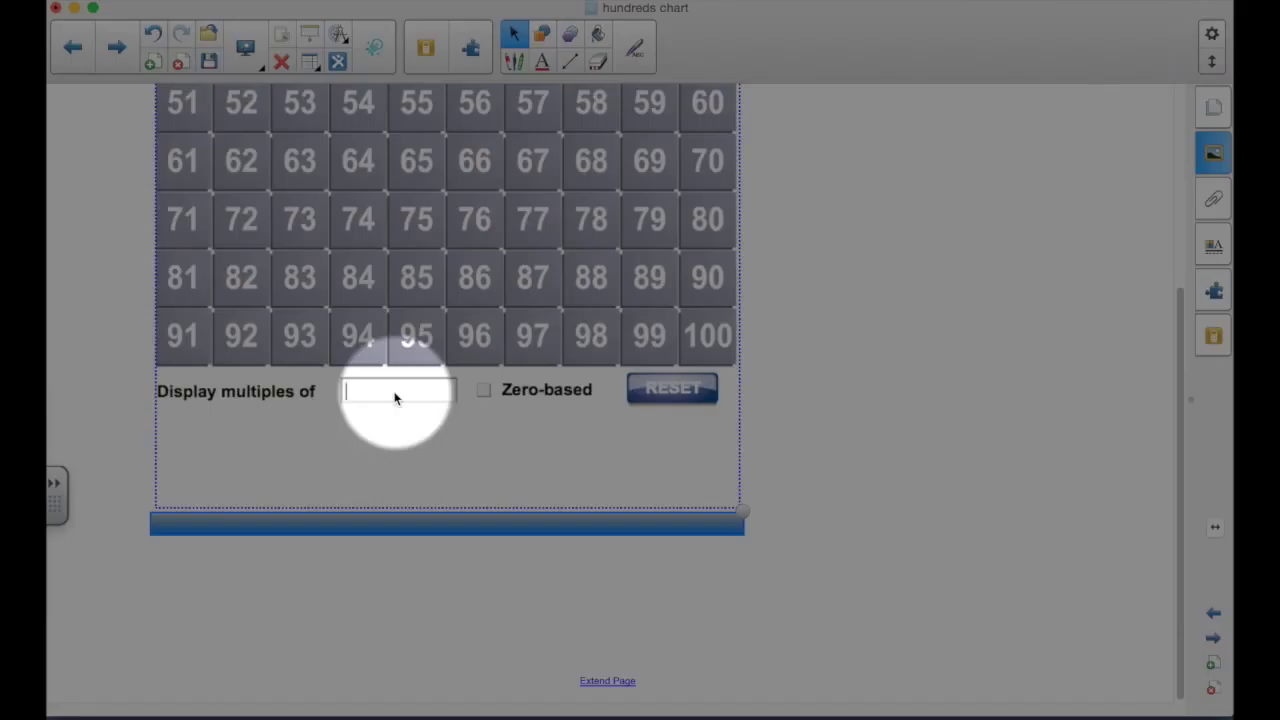
text(4)
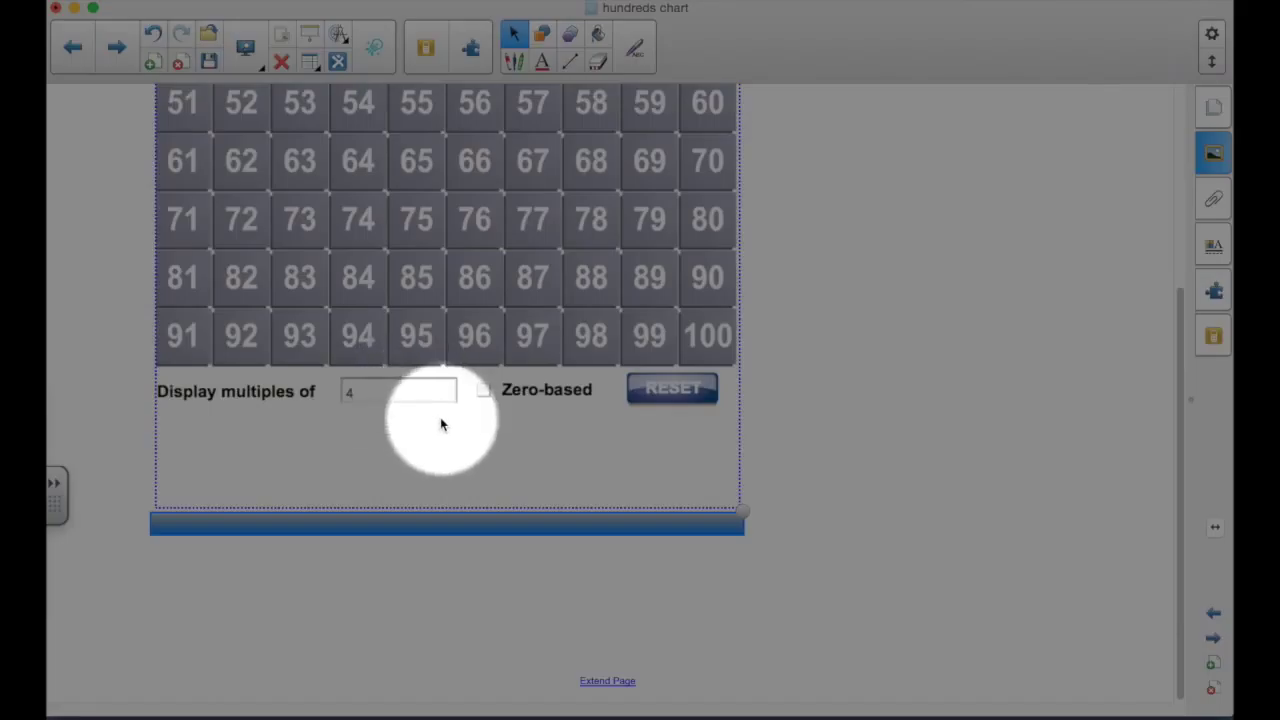
key(Return)
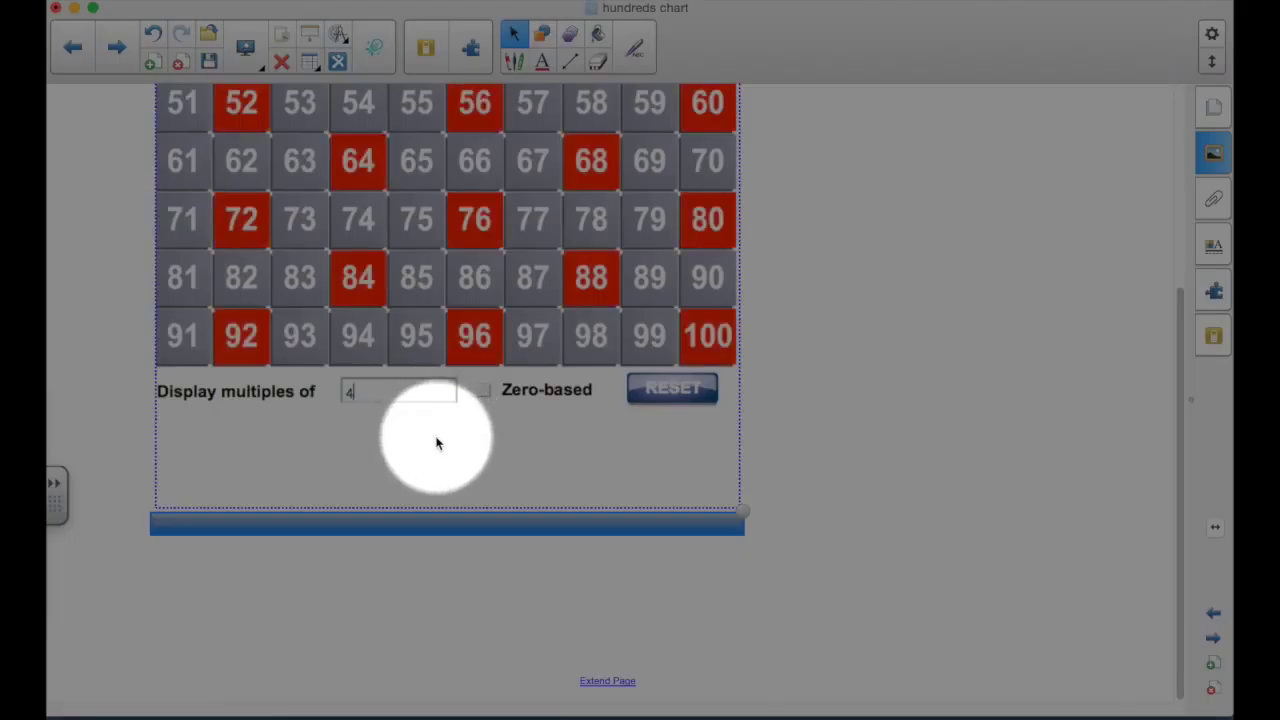
scroll(436, 443, up, 5)
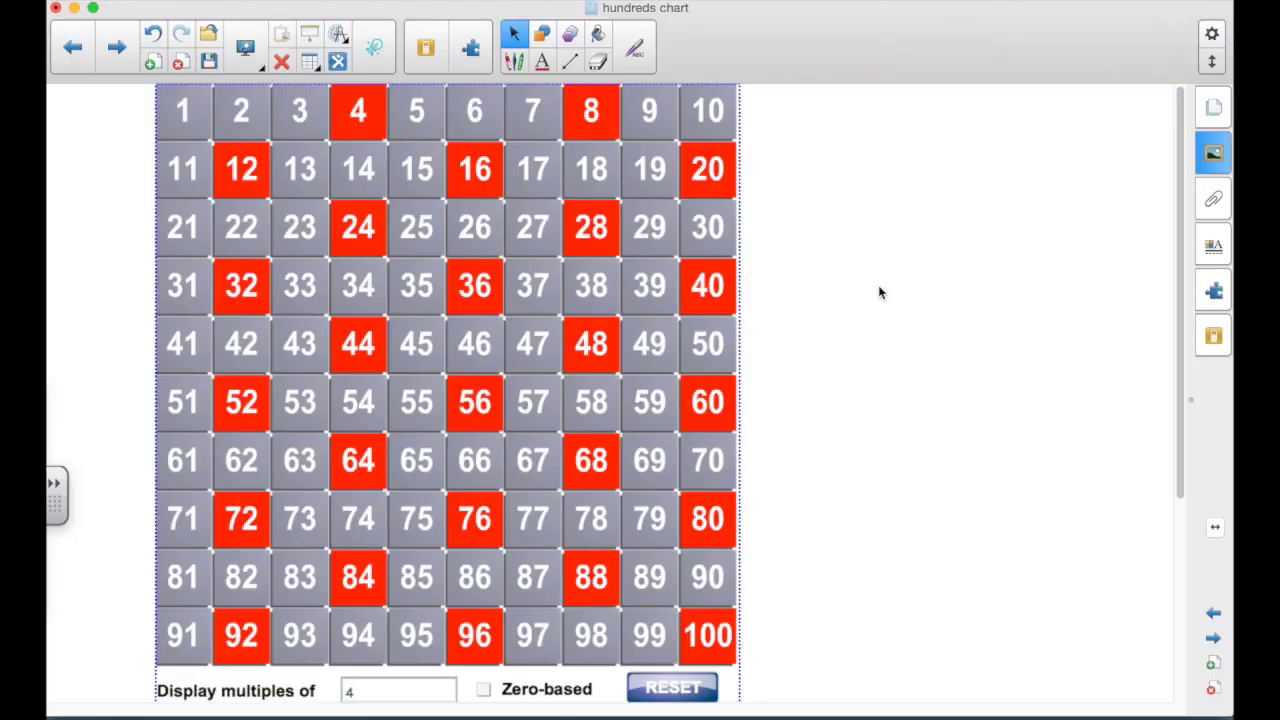
Step: Handwrite the heading "common multiples" with the green pen in the blank space beside the chart
key(p)
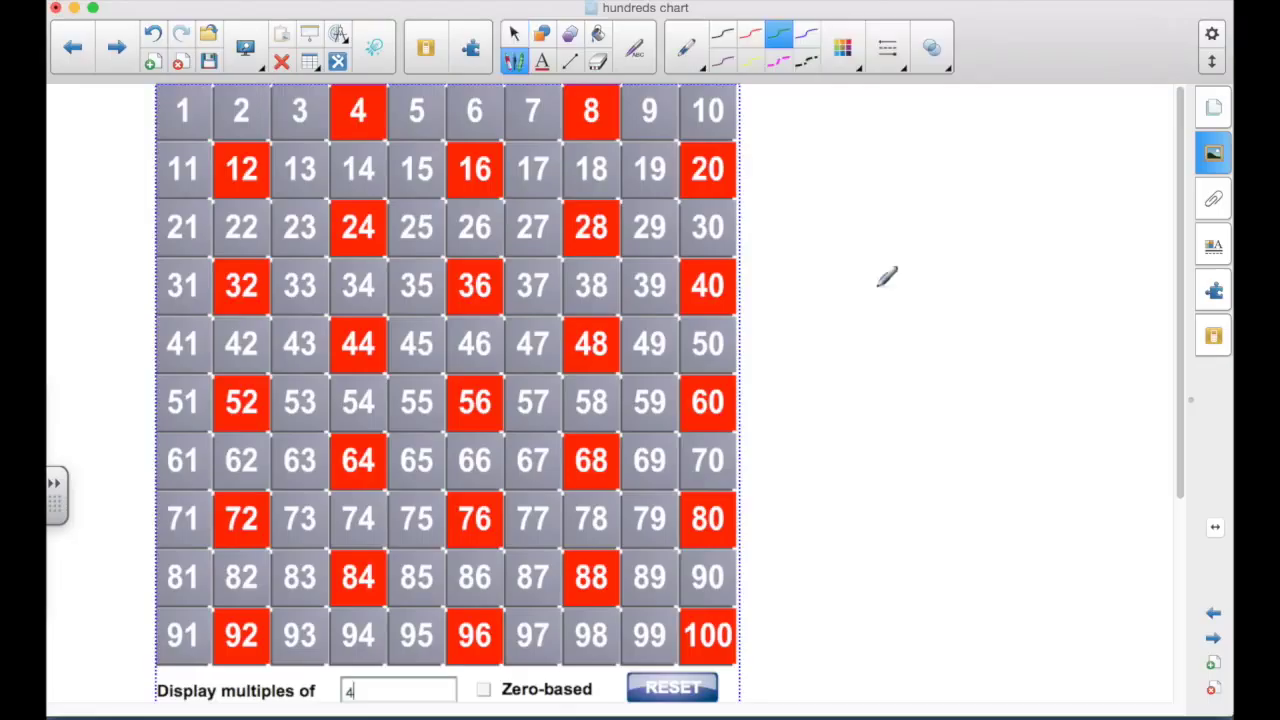
mouse_move(834, 152)
mouse_down()
mouse_move(836, 190)
mouse_move(868, 154)
mouse_up()
mouse_move(894, 188)
mouse_down()
mouse_move(910, 158)
mouse_move(932, 186)
mouse_up()
mouse_move(940, 186)
mouse_down()
mouse_move(978, 186)
mouse_move(998, 158)
mouse_up()
drag(1022, 184, 1058, 182)
mouse_move(806, 228)
mouse_down()
mouse_move(828, 234)
mouse_move(845, 266)
mouse_up()
drag(864, 232, 886, 264)
mouse_move(913, 204)
mouse_down()
mouse_move(908, 256)
mouse_move(938, 258)
mouse_up()
mouse_move(966, 241)
mouse_down()
mouse_move(964, 258)
mouse_move(988, 249)
mouse_move(1024, 262)
mouse_up()
drag(1040, 222, 1042, 264)
drag(1050, 250, 1066, 262)
drag(1100, 236, 1074, 262)
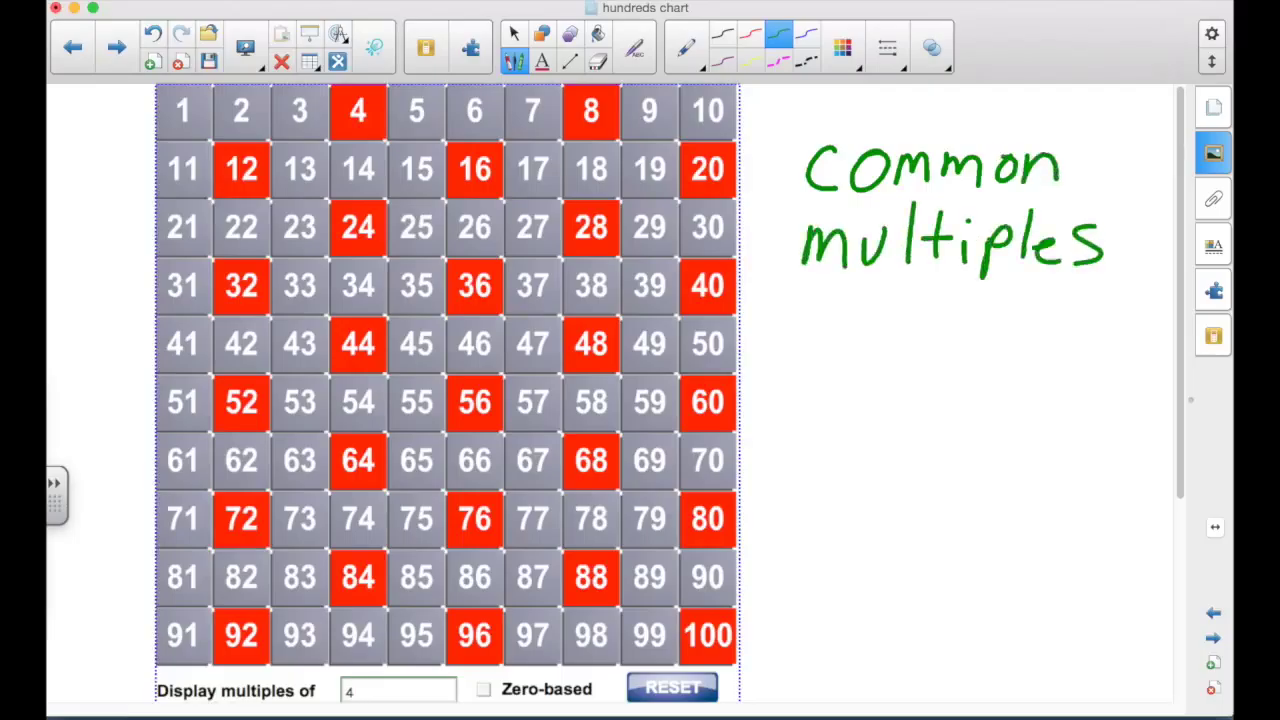
Step: Handwrite a colour key under the heading: "4" in red, "6" in green and "both" in blue
click(750, 34)
mouse_move(806, 314)
mouse_down()
mouse_move(814, 342)
mouse_move(786, 450)
mouse_up()
click(778, 34)
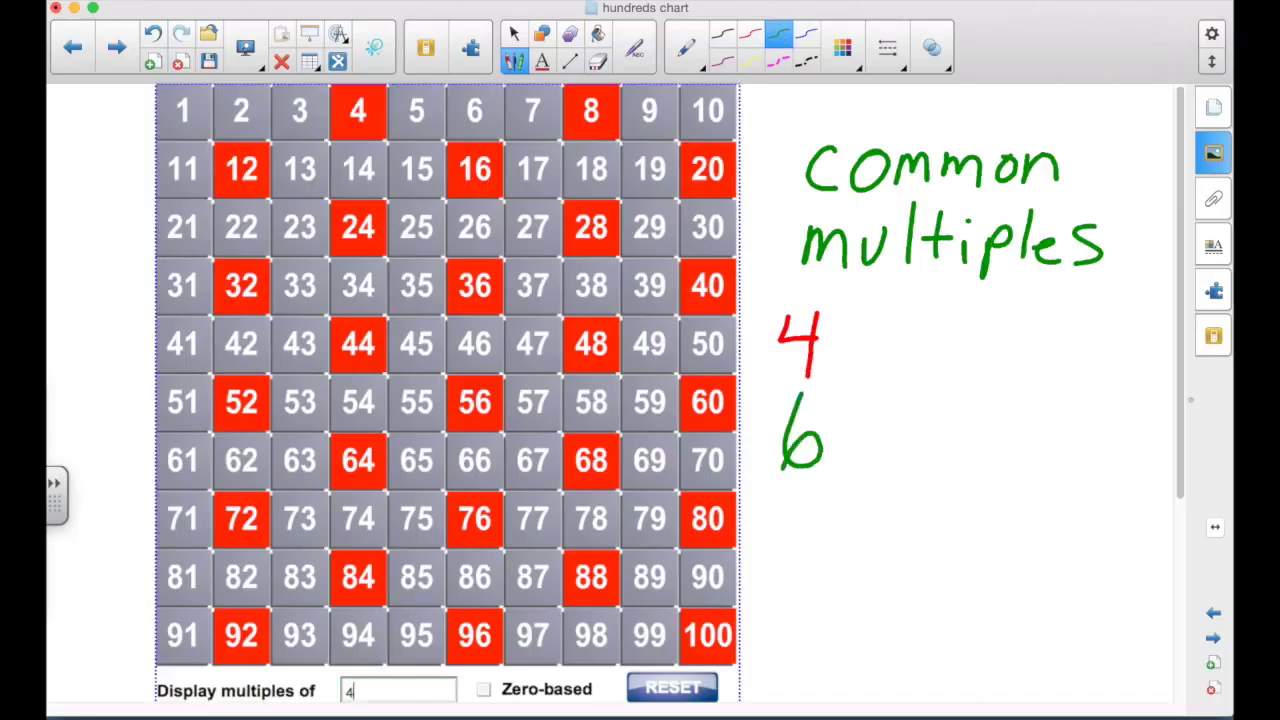
click(806, 34)
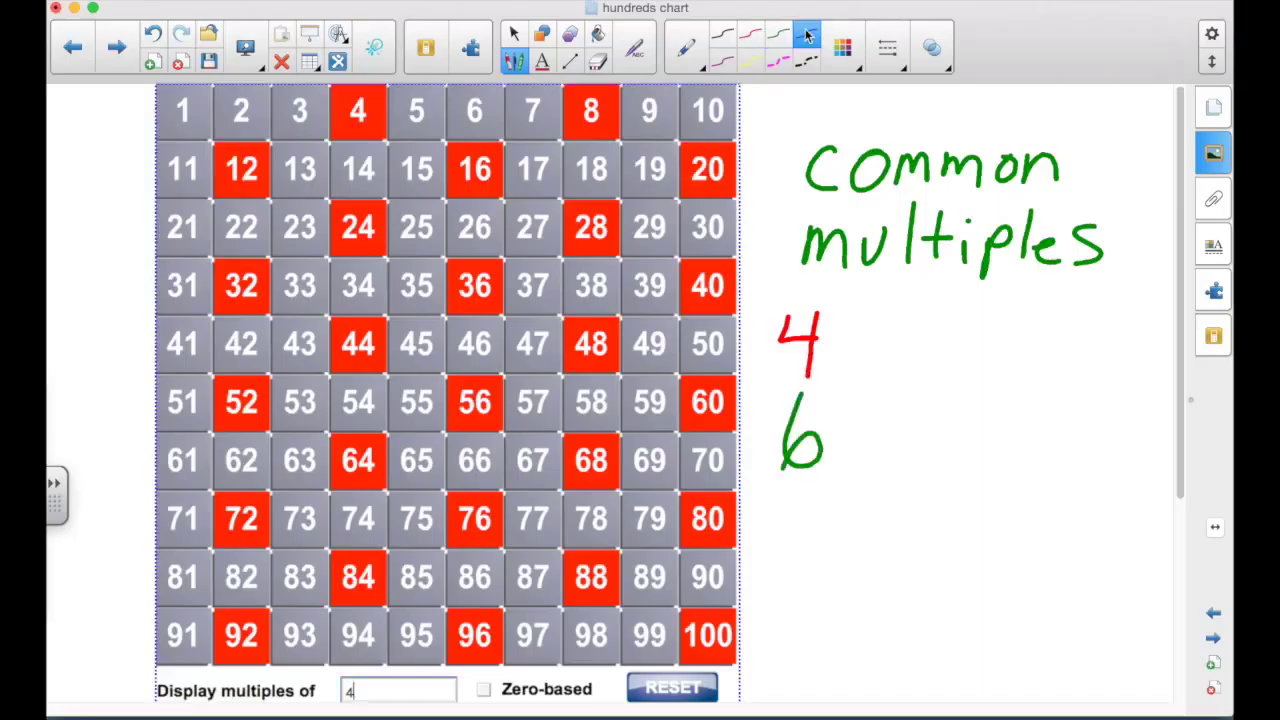
drag(796, 494, 790, 540)
drag(872, 530, 868, 532)
drag(900, 478, 903, 560)
drag(882, 506, 922, 503)
drag(930, 476, 952, 564)
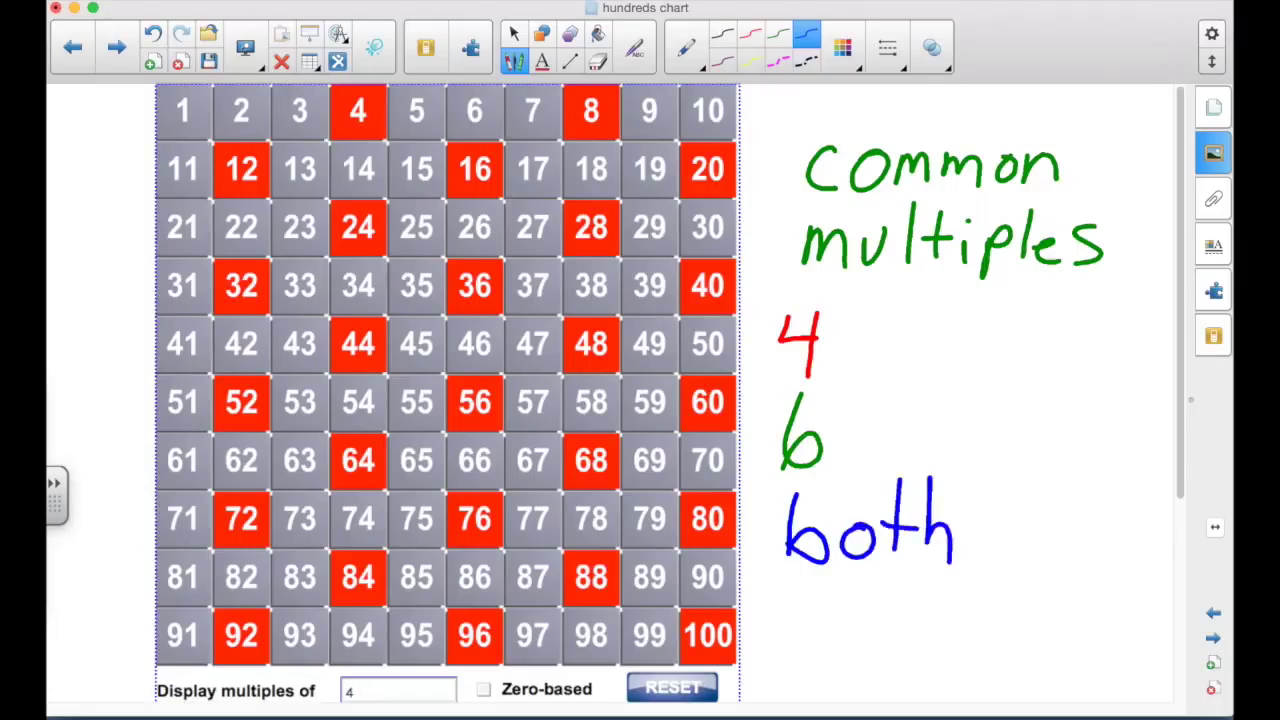
Step: Colour squares 6 and 18 green and square 12 blue with the matching pens
click(778, 34)
click(474, 111)
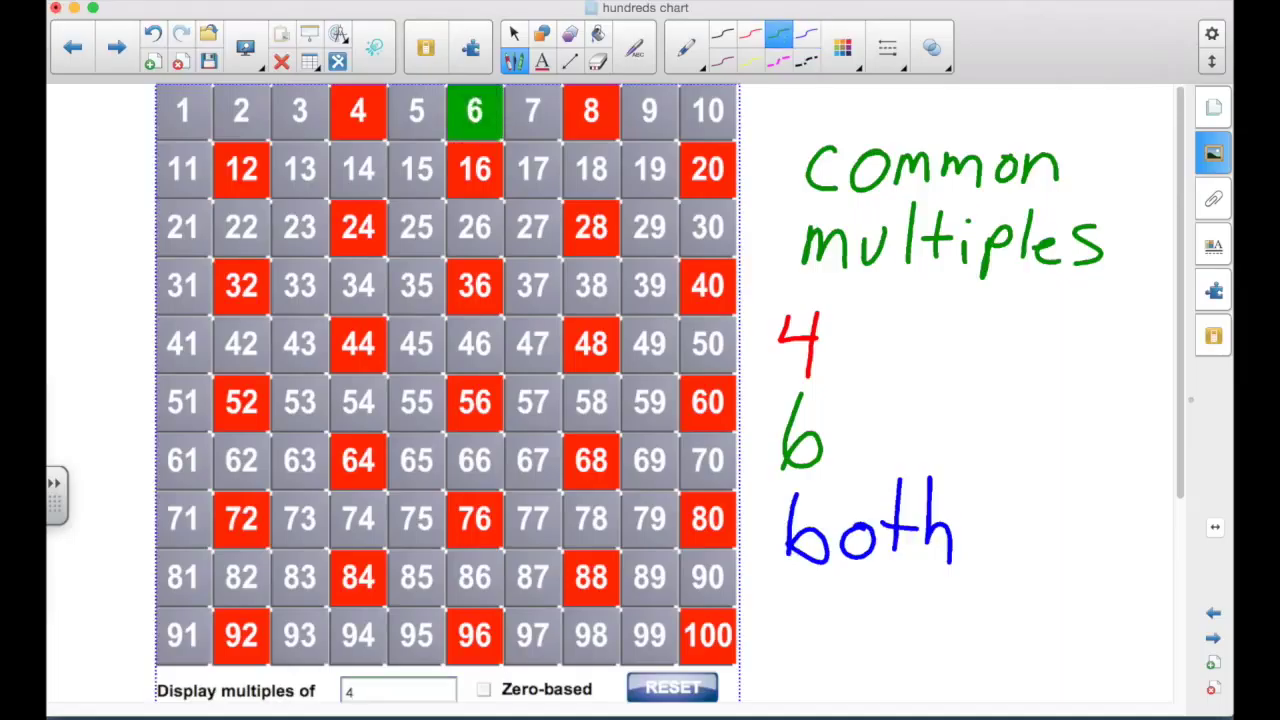
click(807, 34)
click(241, 169)
click(241, 169)
click(241, 169)
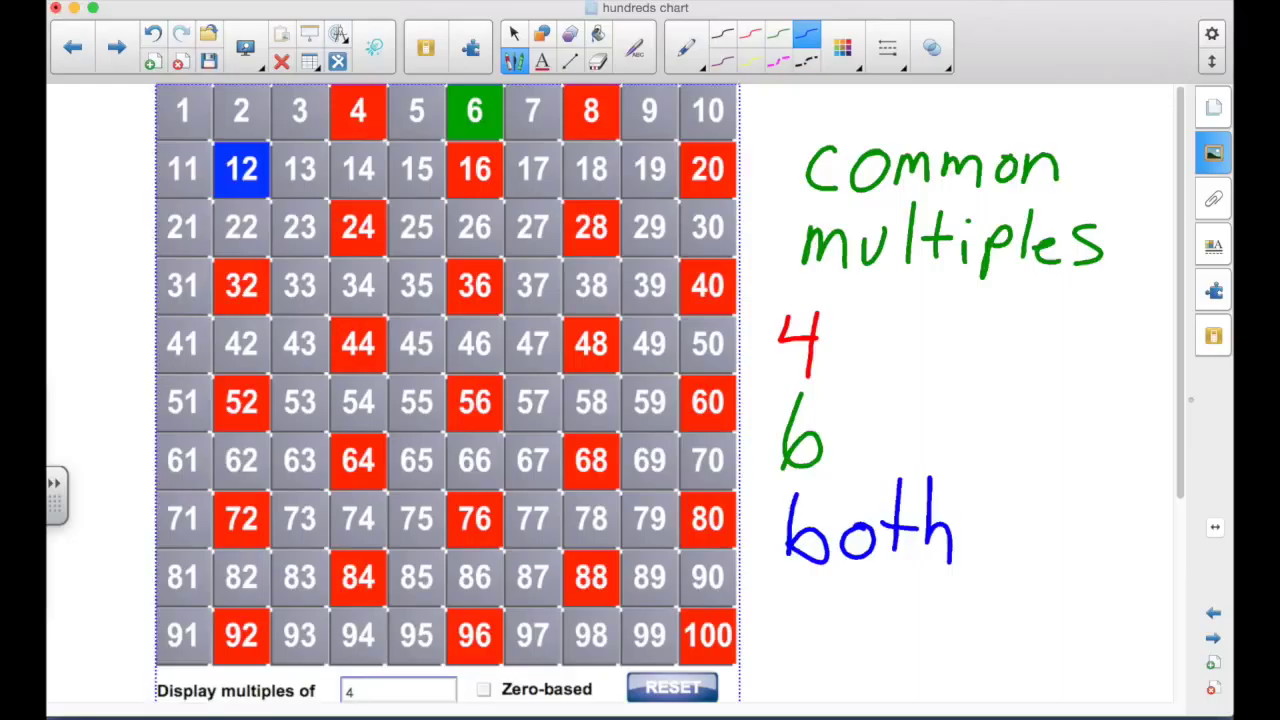
click(778, 34)
click(591, 169)
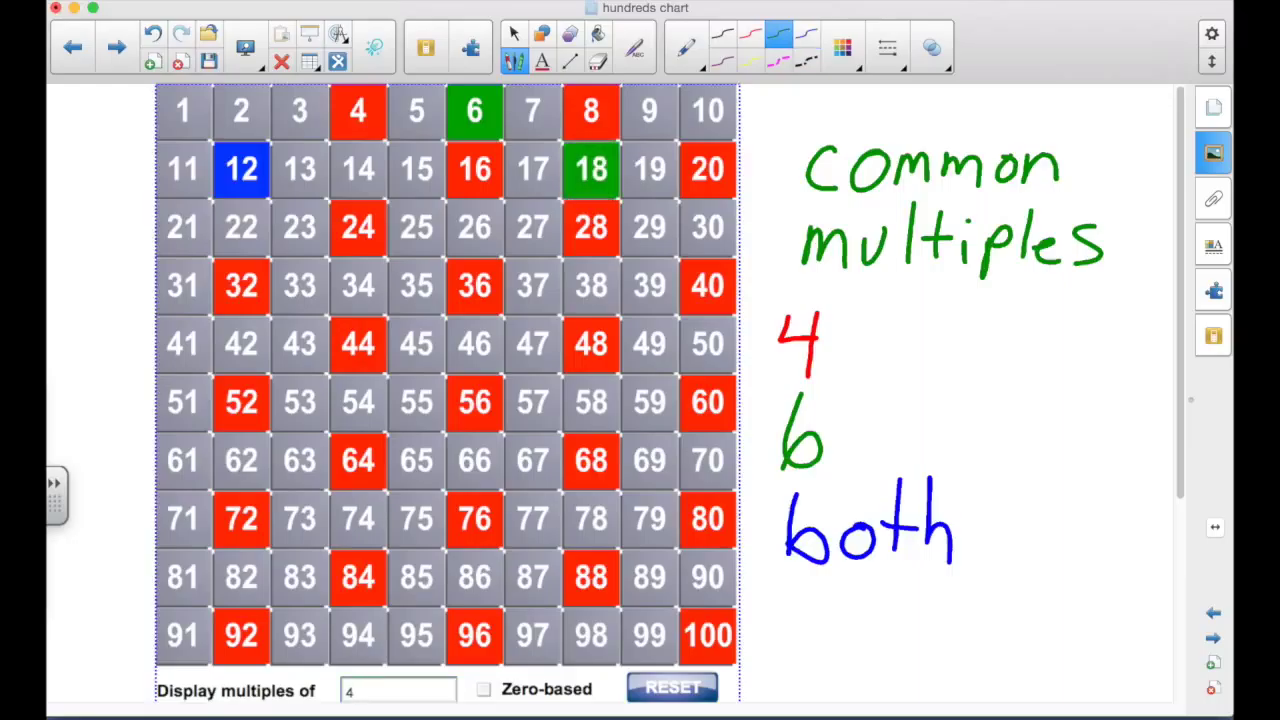
Step: Colour squares 24 and 36 blue and square 30 green with the matching pens
click(806, 34)
click(358, 227)
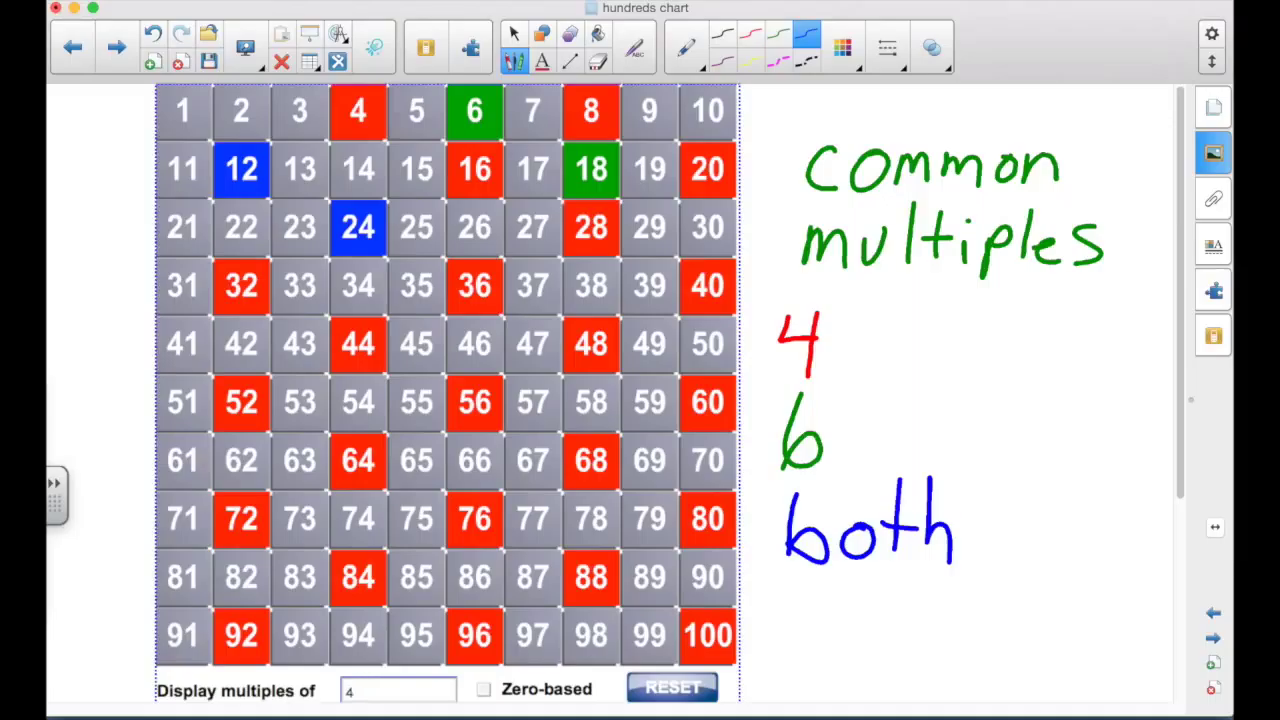
click(779, 35)
click(707, 228)
click(750, 35)
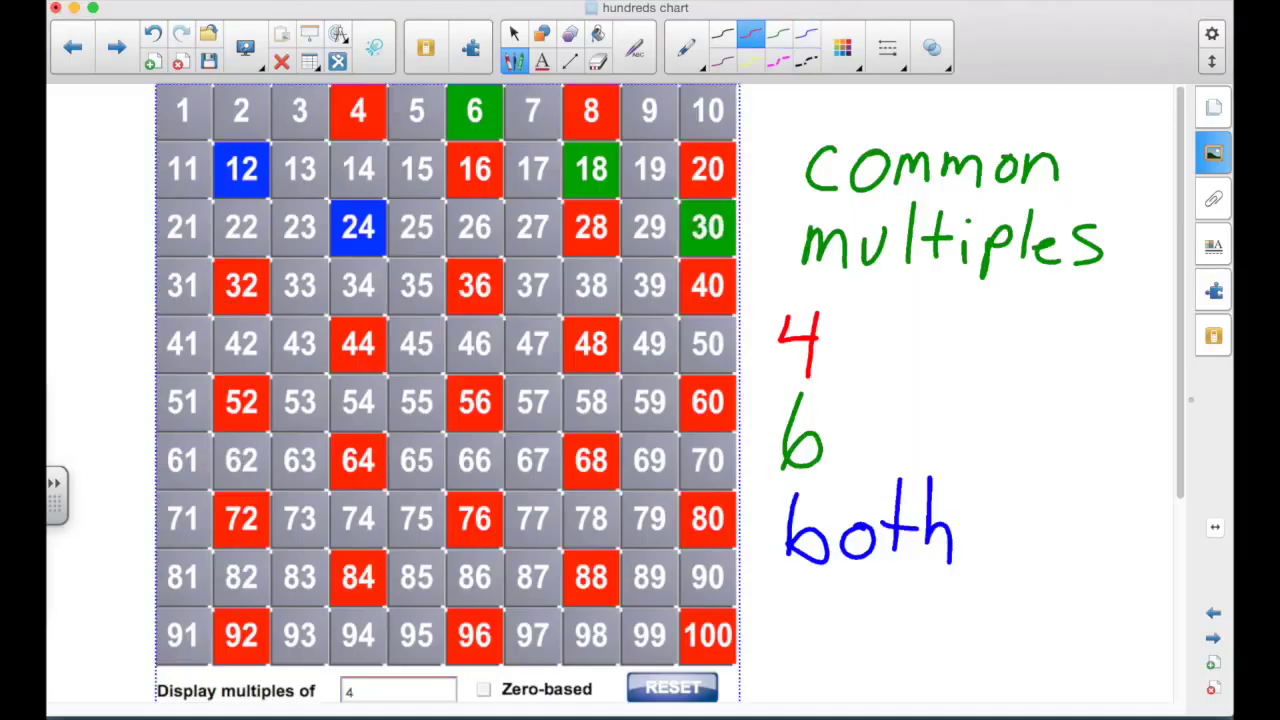
click(806, 34)
click(474, 285)
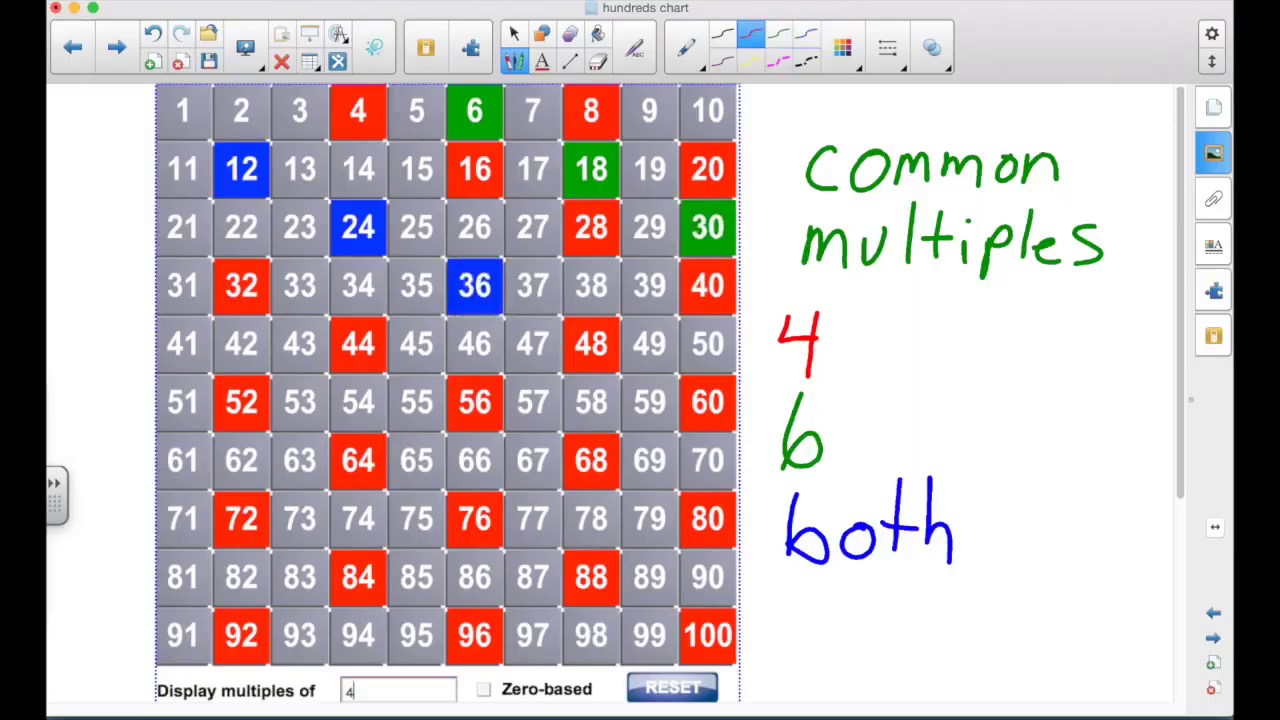
Step: Colour squares 42 and 54 green and squares 48 and 60 blue with the matching pens
click(778, 34)
click(241, 344)
click(806, 34)
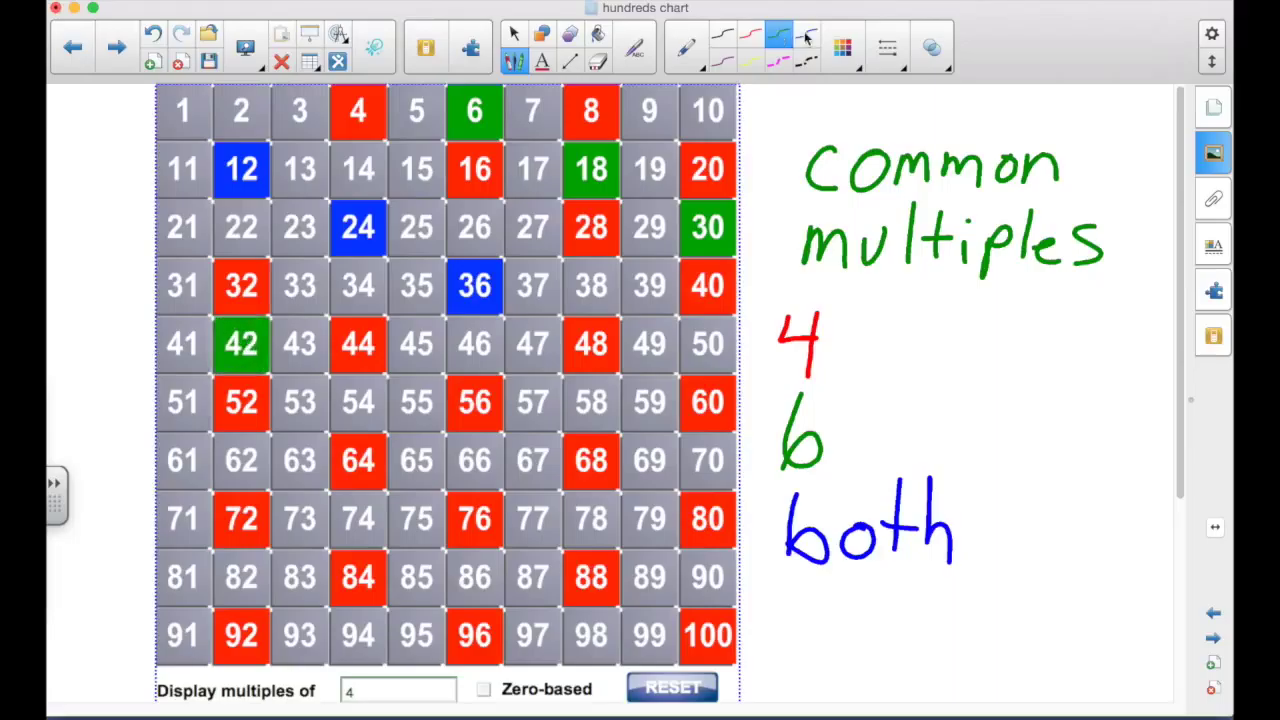
click(591, 344)
click(778, 34)
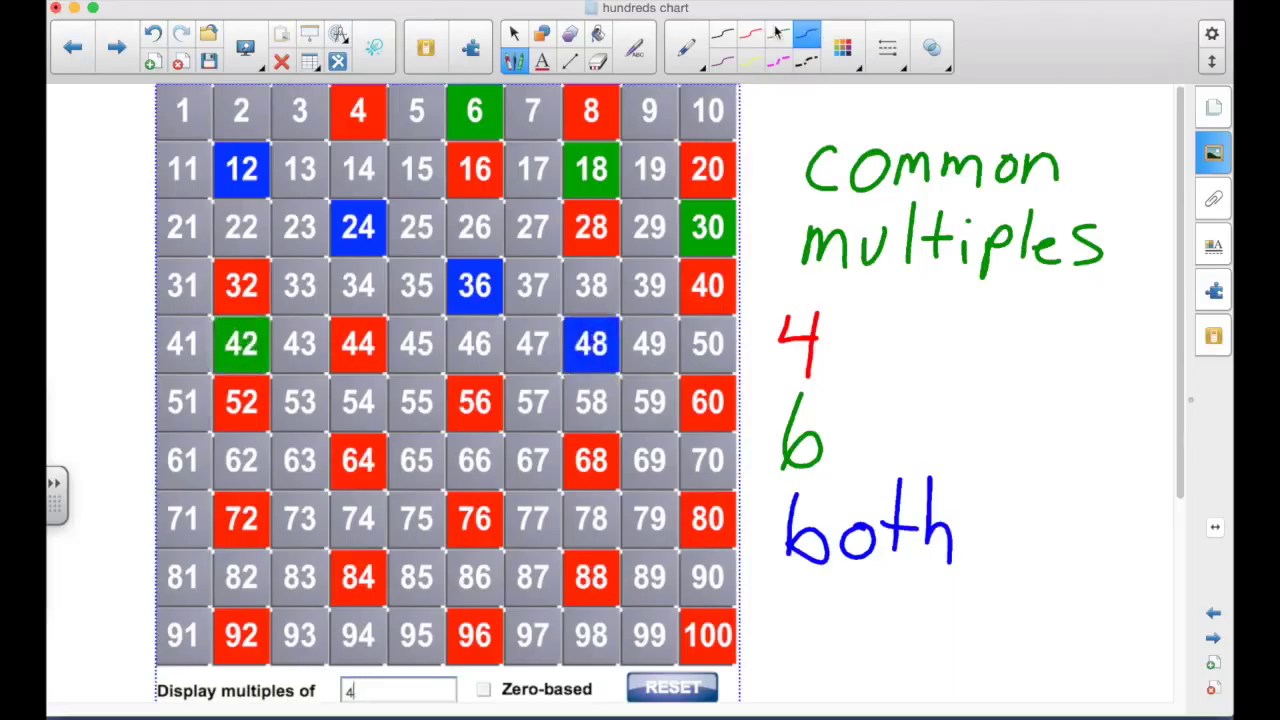
click(358, 402)
click(806, 34)
click(707, 402)
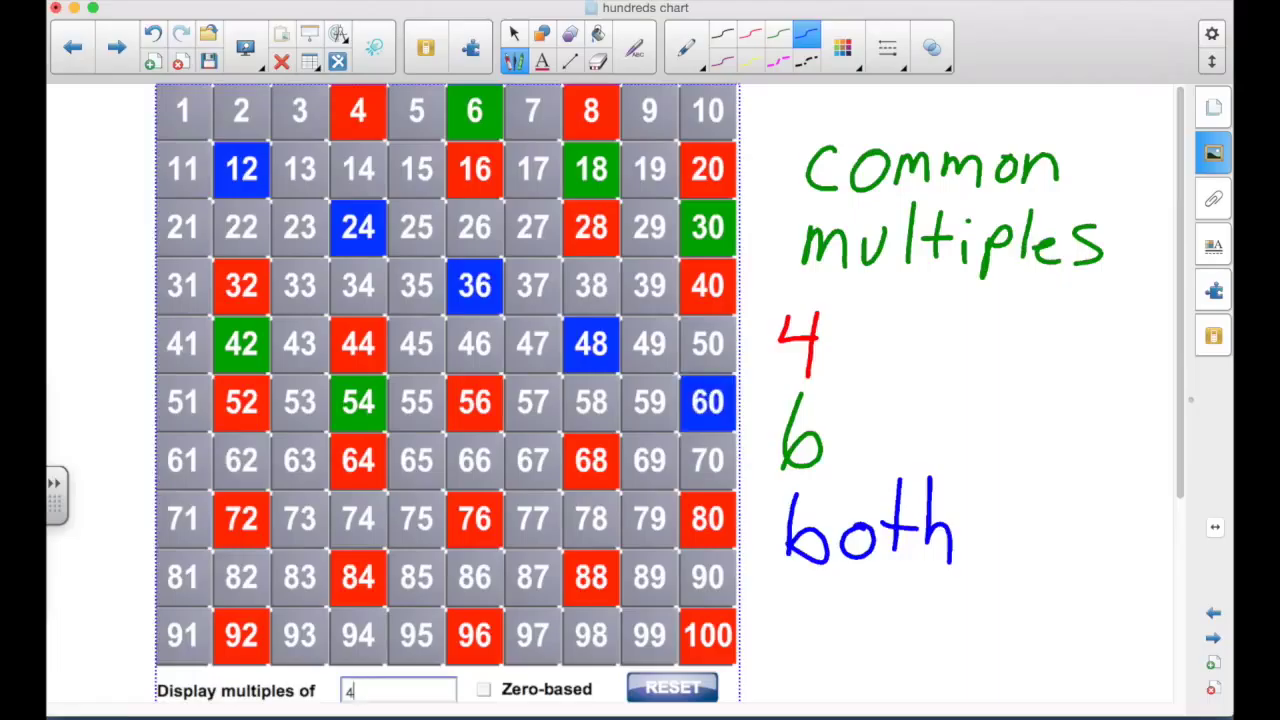
Step: Handwrite "(every 12)" with the blue pen beside the word "both" in the colour key
click(355, 690)
mouse_move(1001, 480)
mouse_down()
mouse_move(984, 544)
mouse_move(998, 556)
mouse_up()
mouse_move(1003, 523)
mouse_down()
mouse_move(1022, 518)
mouse_move(1031, 539)
mouse_up()
mouse_move(1039, 514)
mouse_down()
mouse_move(1047, 536)
mouse_move(1055, 512)
mouse_up()
mouse_move(1055, 521)
mouse_down()
mouse_move(1132, 500)
mouse_move(1110, 558)
mouse_up()
drag(1018, 574, 1016, 608)
drag(1032, 582, 1080, 606)
drag(1076, 562, 1080, 632)
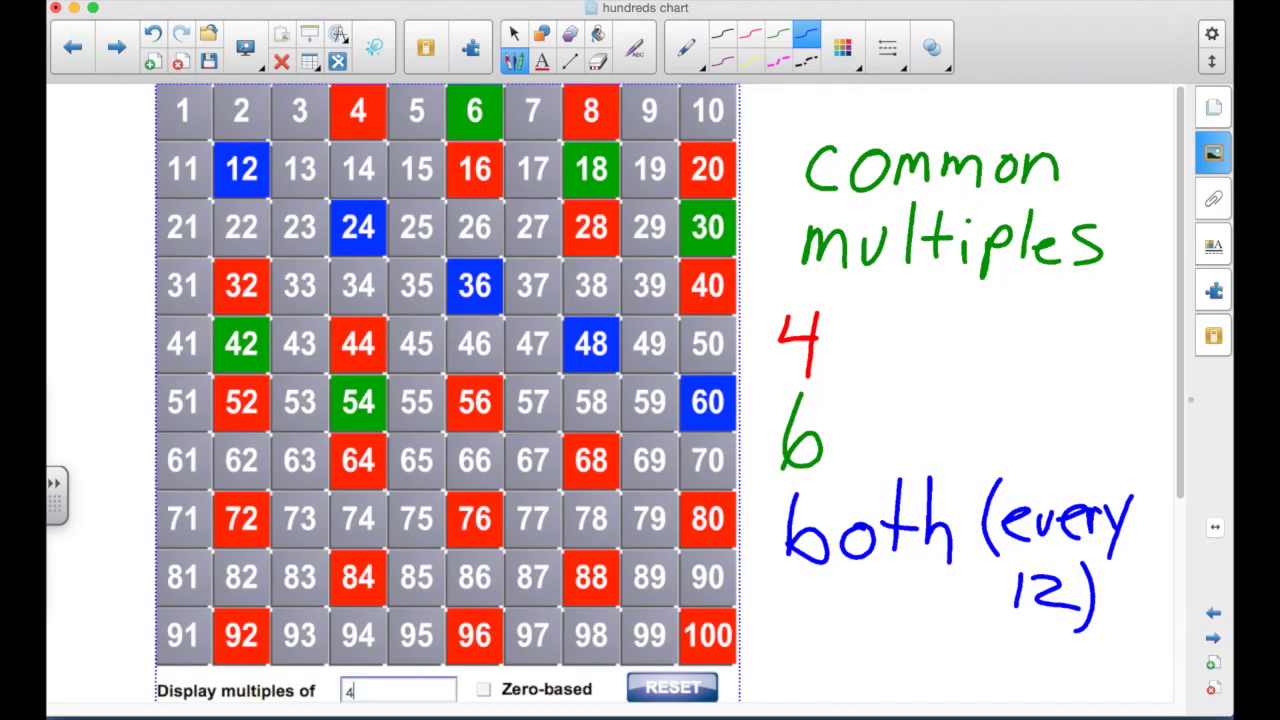
Step: Colour squares 72, 84 and 96 blue and squares 66, 78 and 90 green
click(241, 519)
click(358, 577)
click(474, 635)
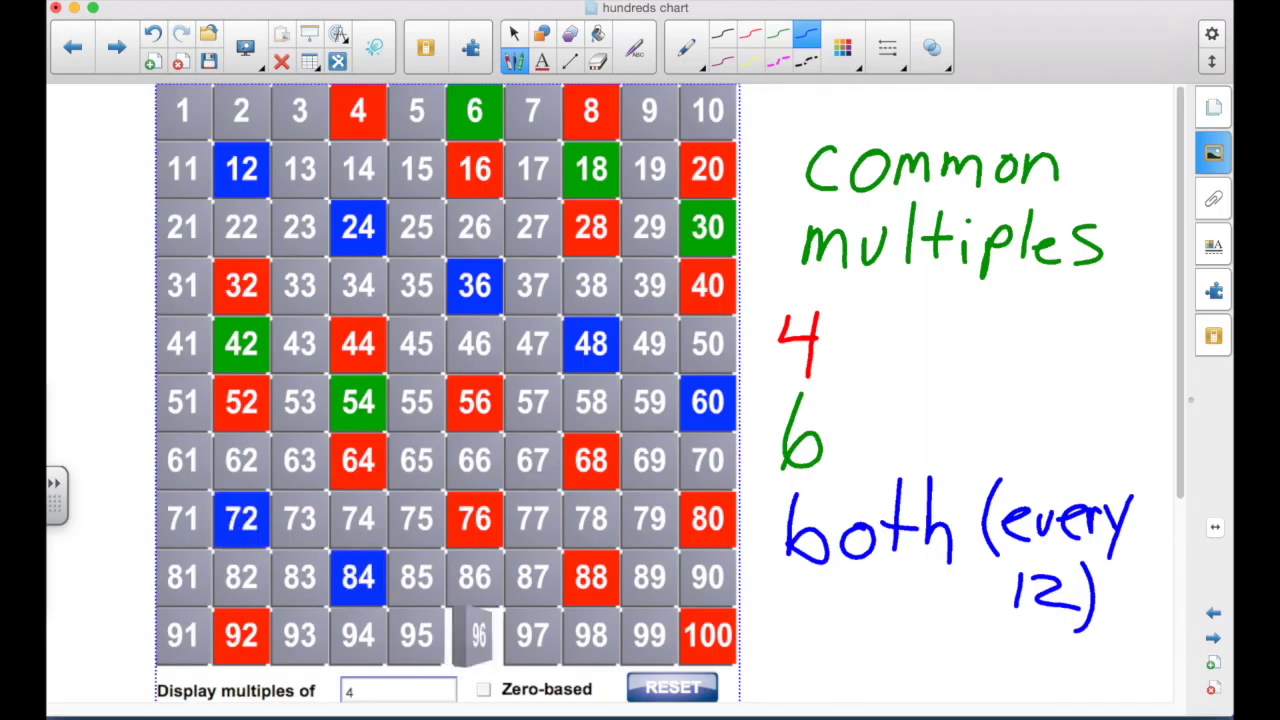
click(778, 34)
click(474, 460)
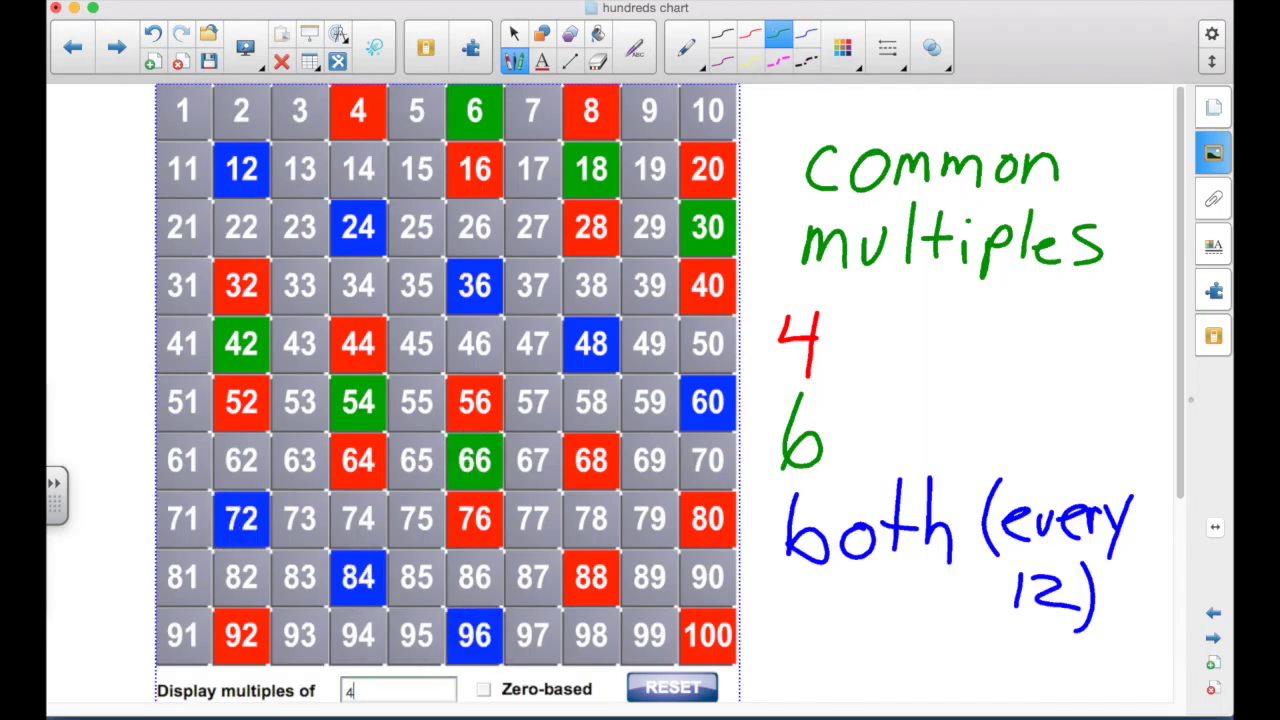
click(591, 518)
click(708, 578)
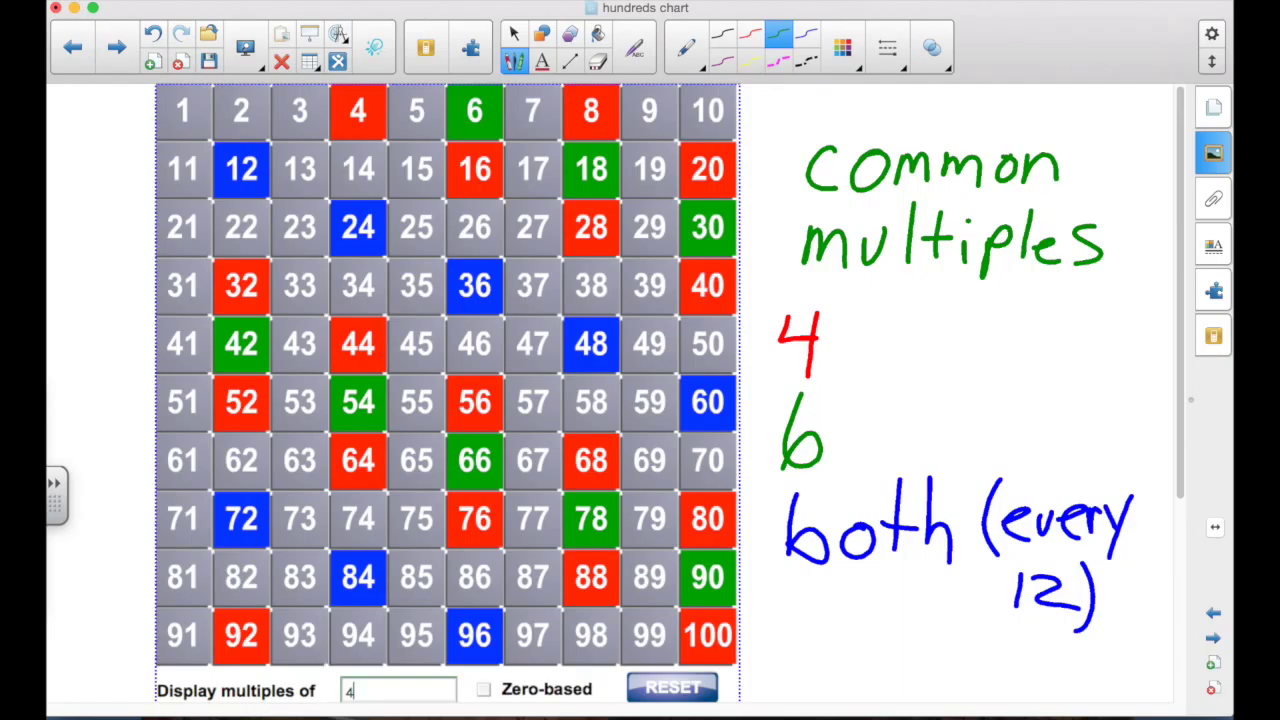
Step: Reset the hundreds chart and colour the multiples of 3 from 3 to 24 with the red pen
click(513, 34)
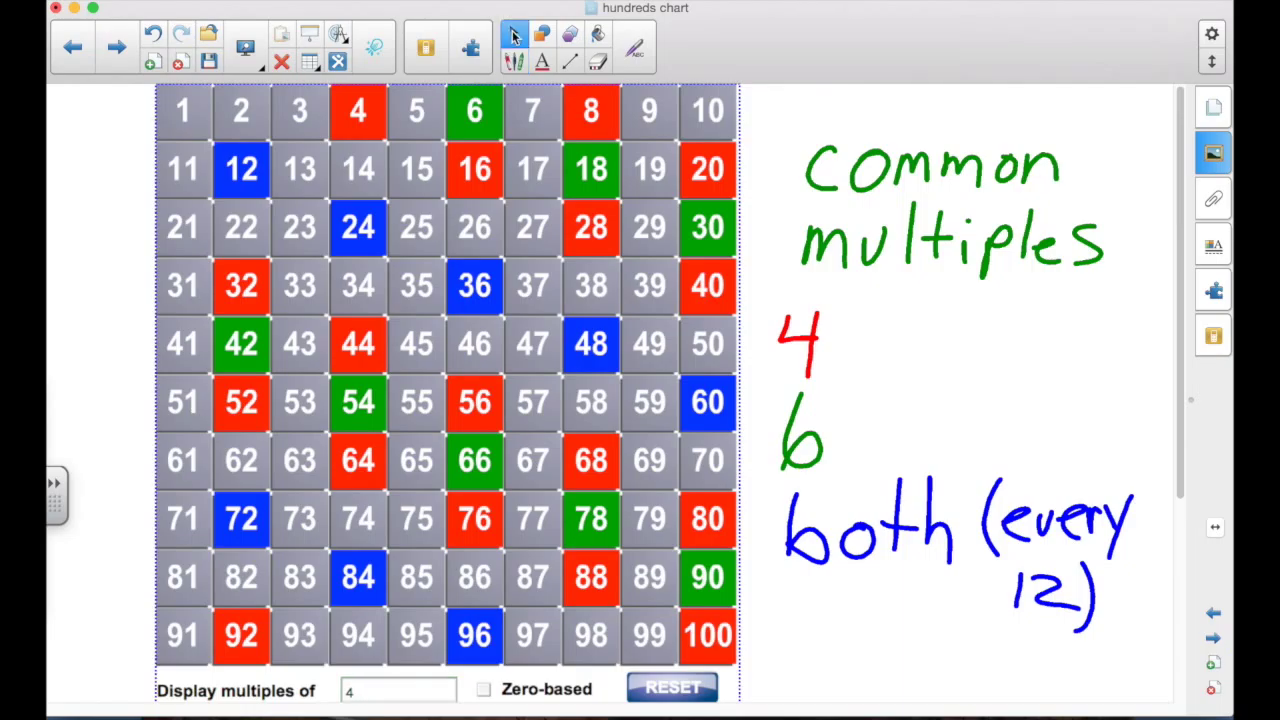
click(670, 690)
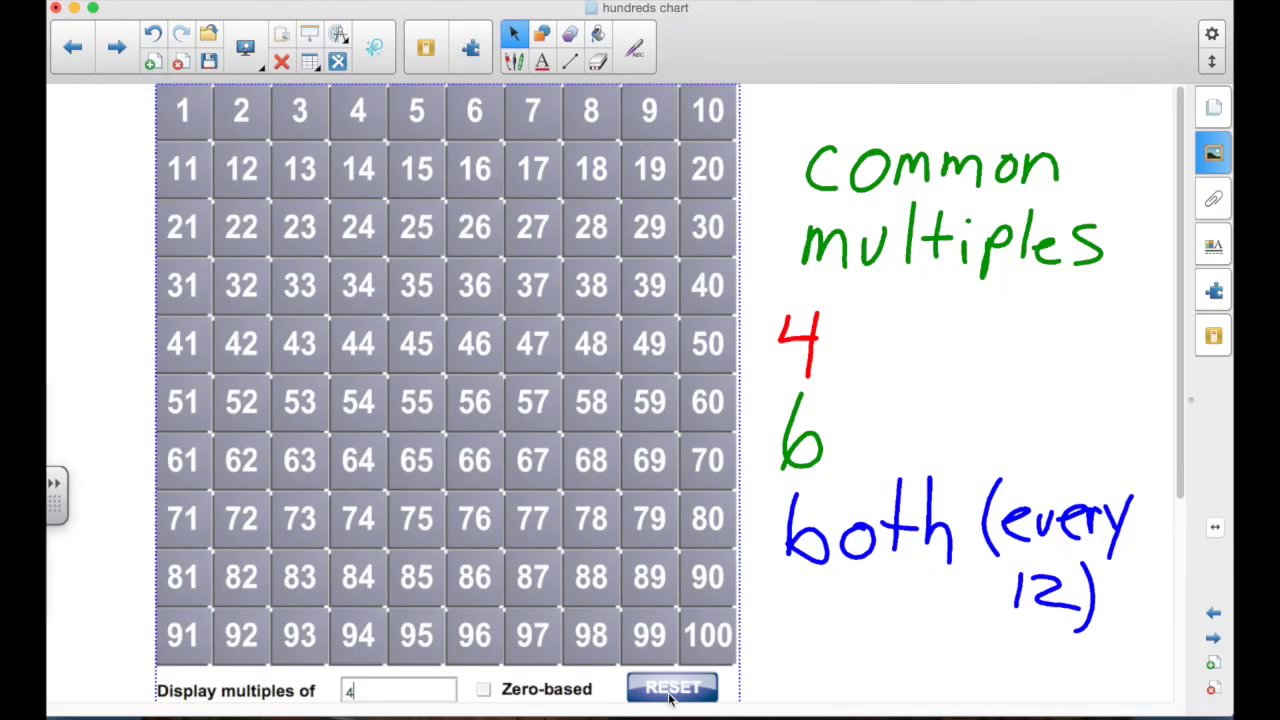
click(513, 62)
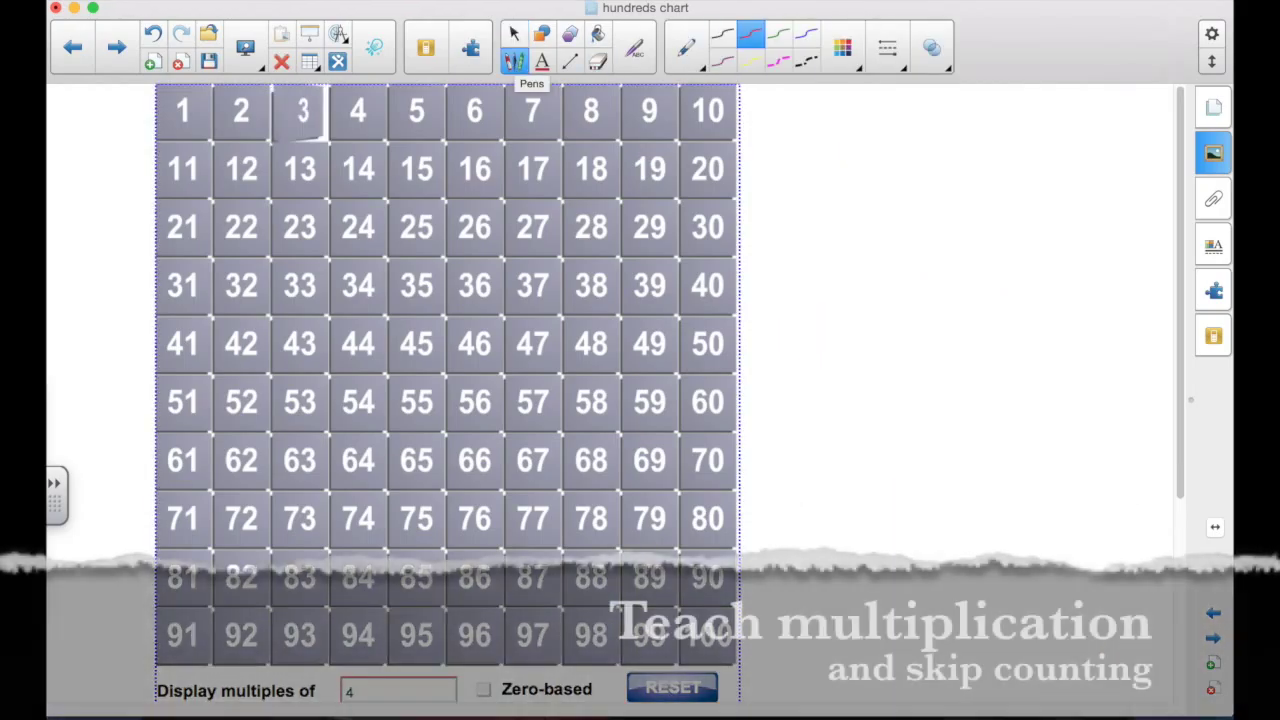
click(475, 111)
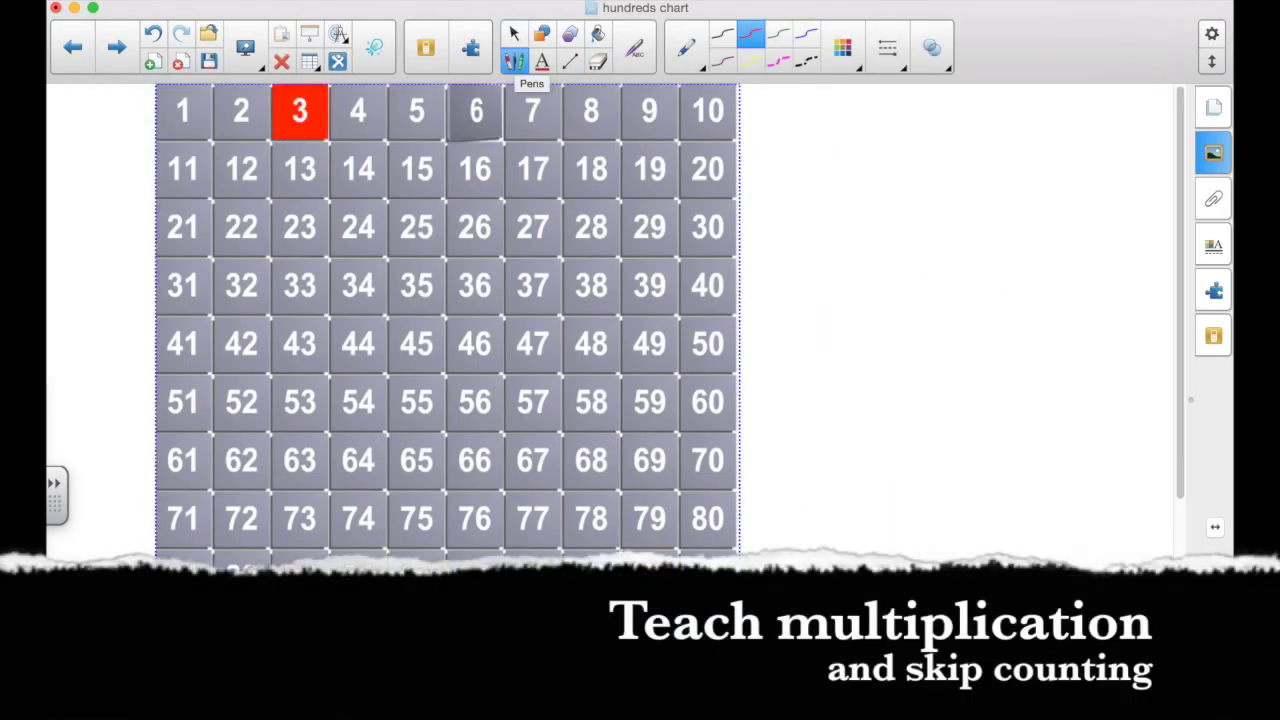
click(649, 111)
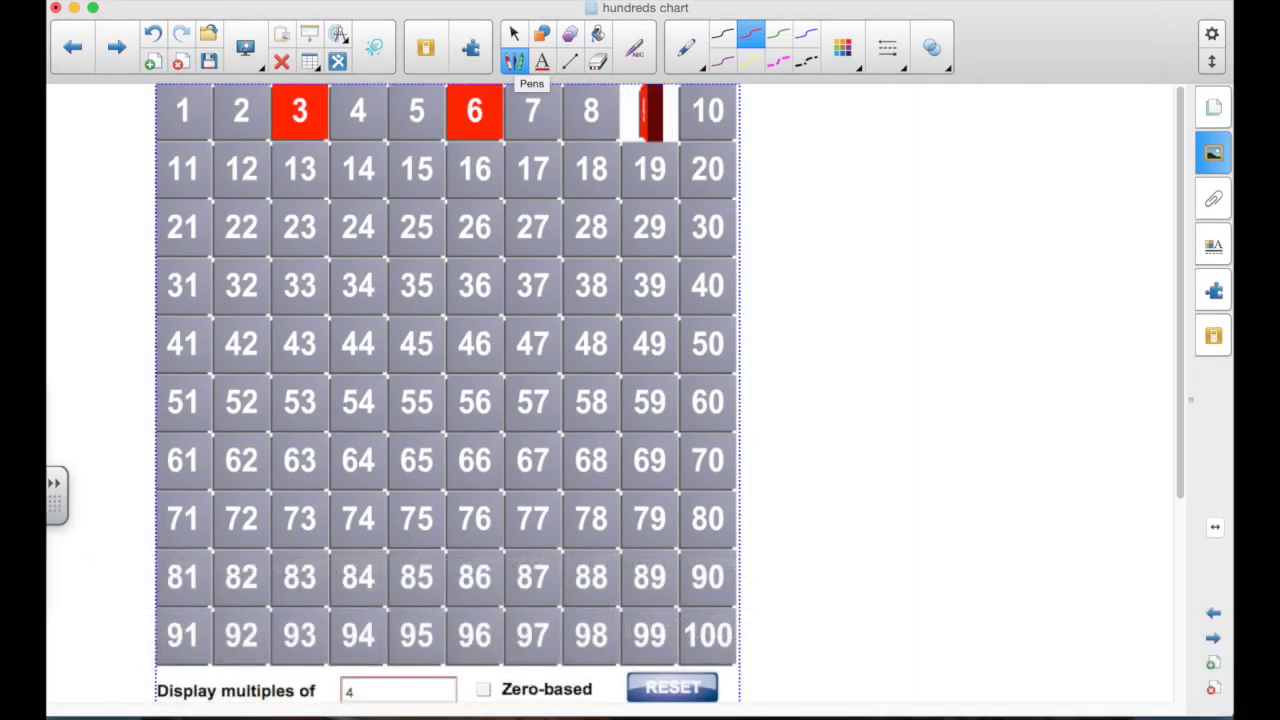
click(241, 169)
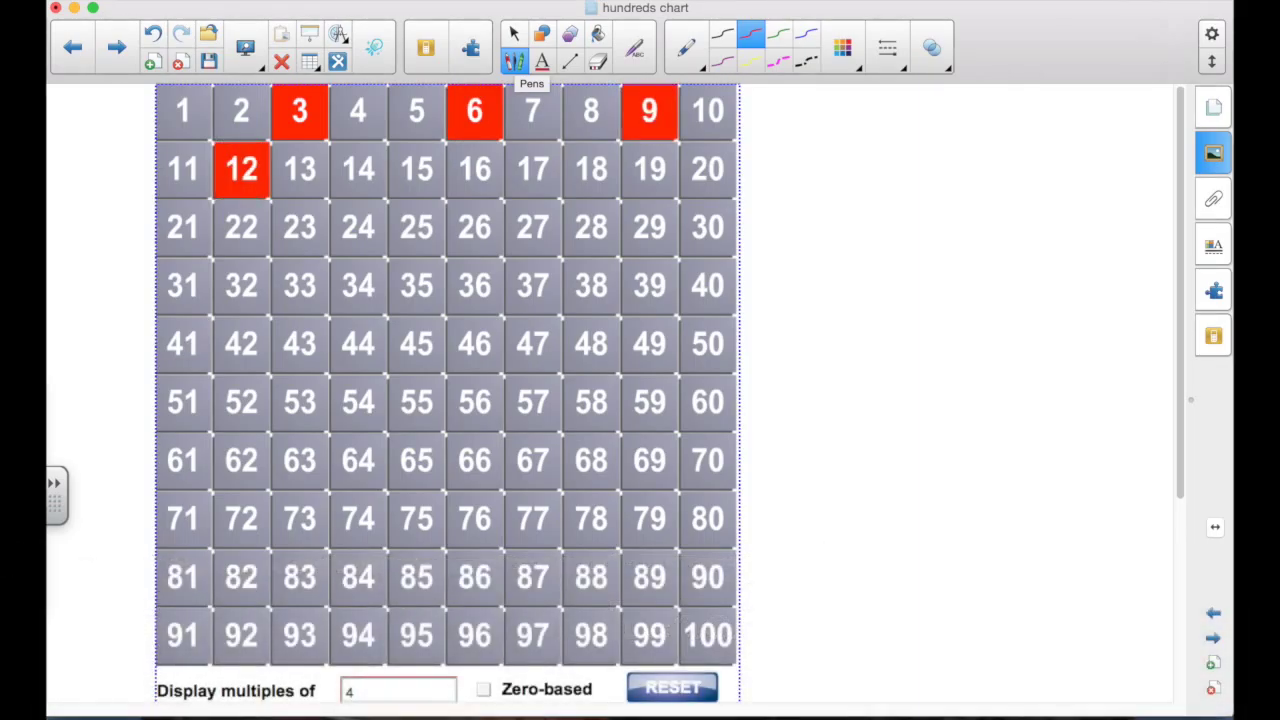
click(417, 169)
click(591, 169)
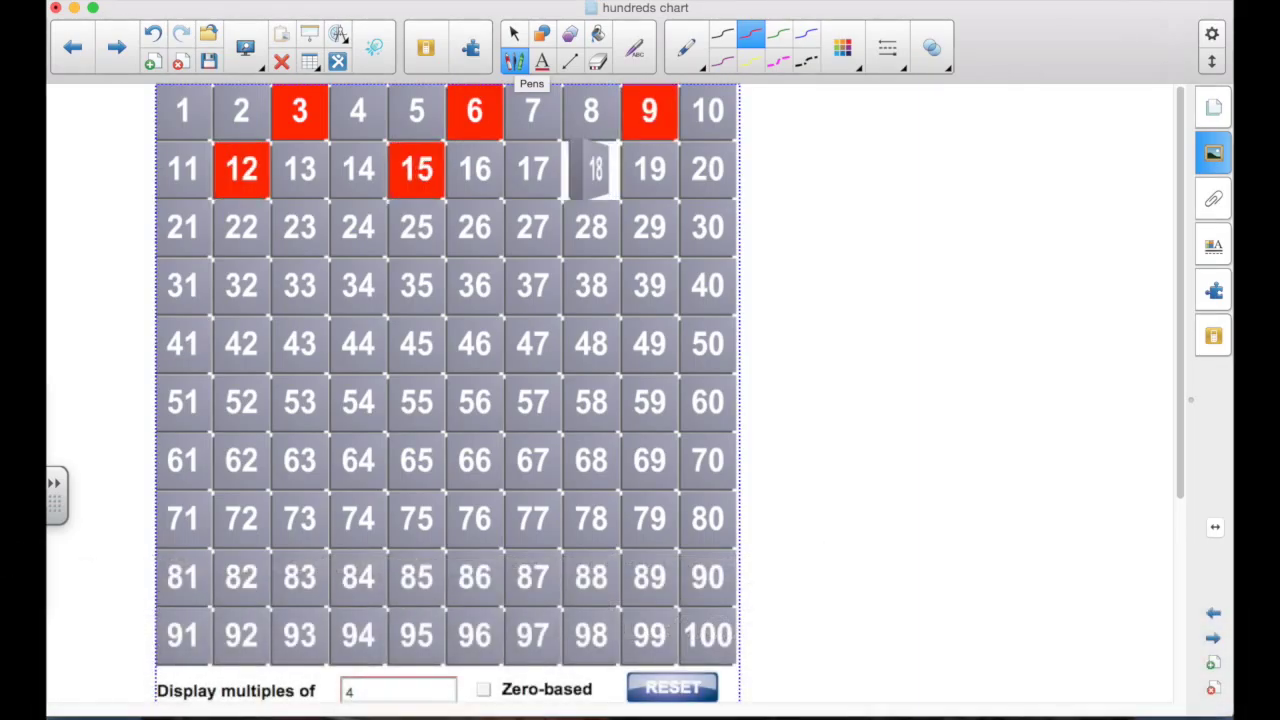
click(183, 227)
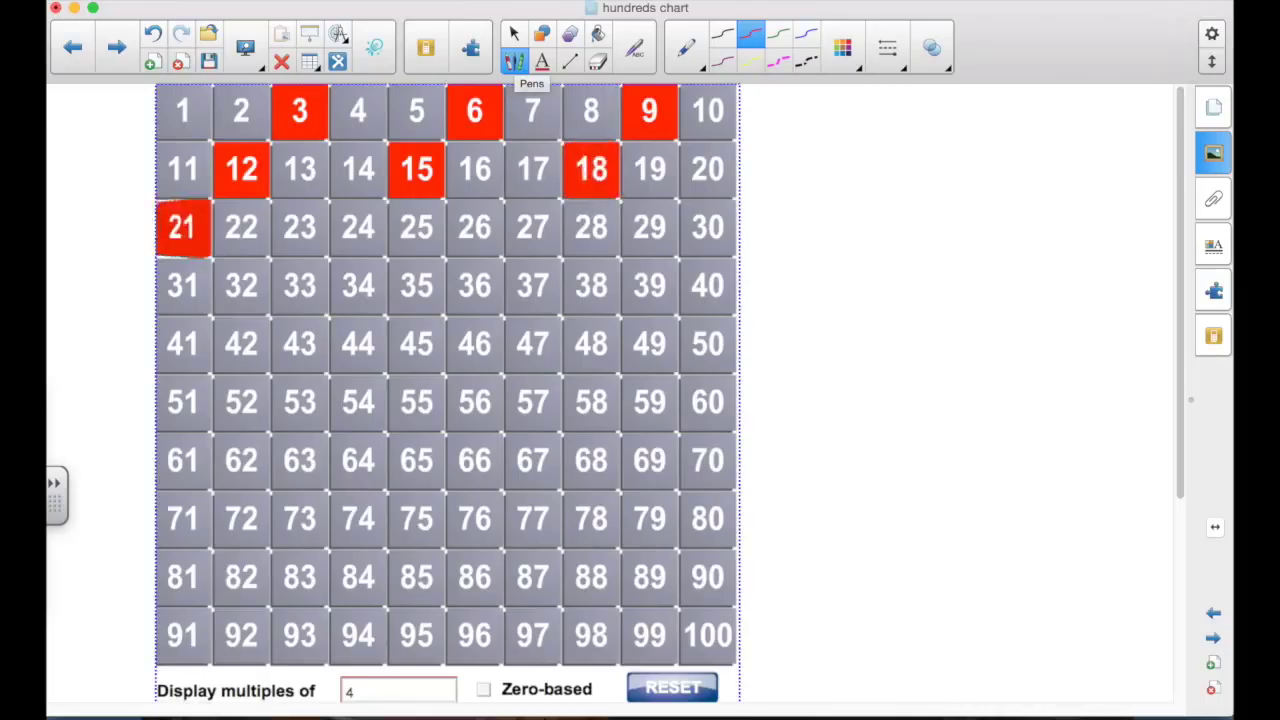
click(358, 227)
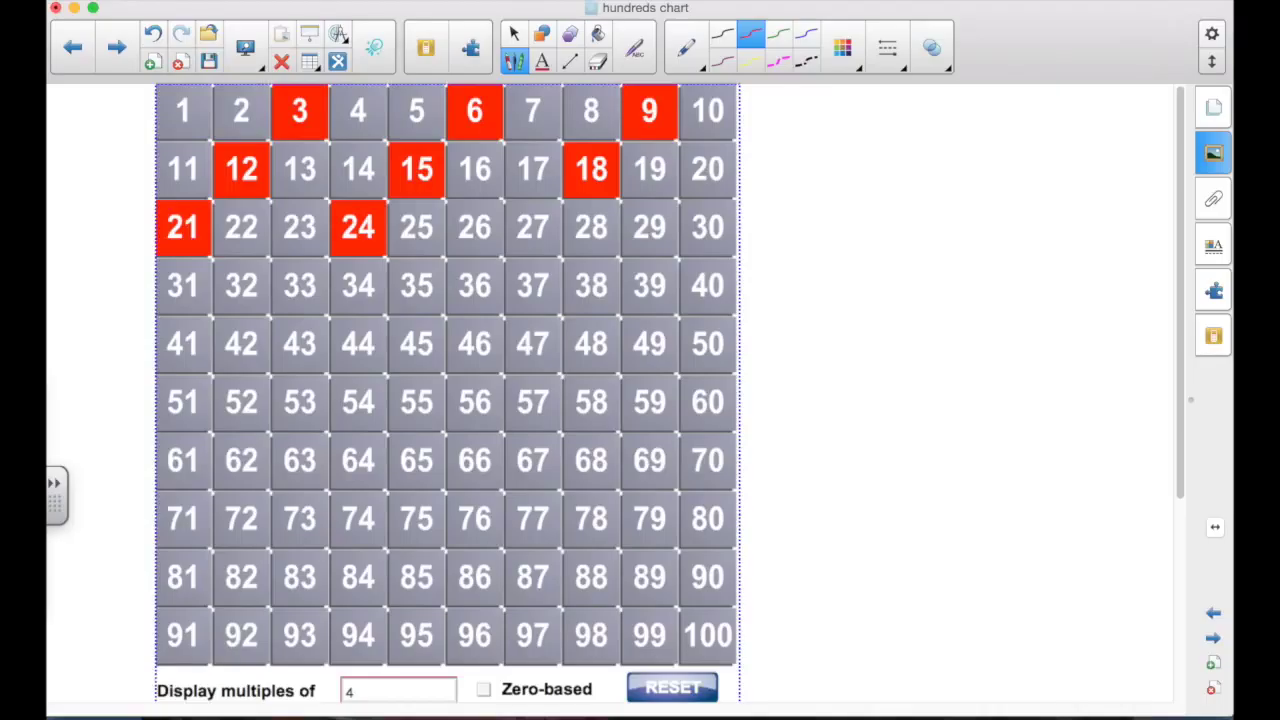
Step: Handwrite the equation "3x__=24" with the red pen in the blank area beside the hundreds chart
mouse_move(822, 152)
mouse_down()
mouse_move(856, 208)
mouse_move(828, 210)
mouse_up()
mouse_move(928, 158)
mouse_down()
mouse_move(880, 206)
mouse_move(1000, 206)
mouse_move(1052, 168)
mouse_up()
mouse_move(1010, 206)
mouse_down()
mouse_move(1108, 206)
mouse_move(1152, 186)
mouse_move(1144, 234)
mouse_up()
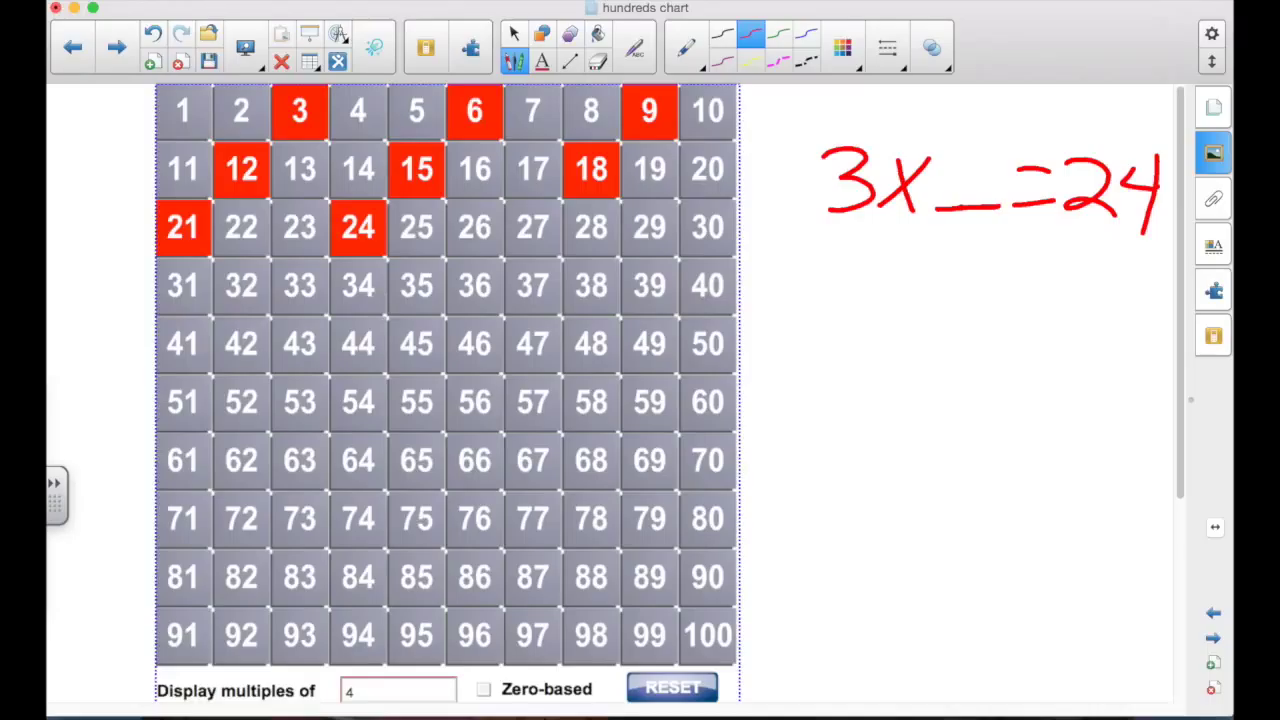
Step: Remove the red from squares 3, 6, 9, 12, 15, 18, 21 and 24 in order, and handwrite 8 in the equation's blank
click(300, 111)
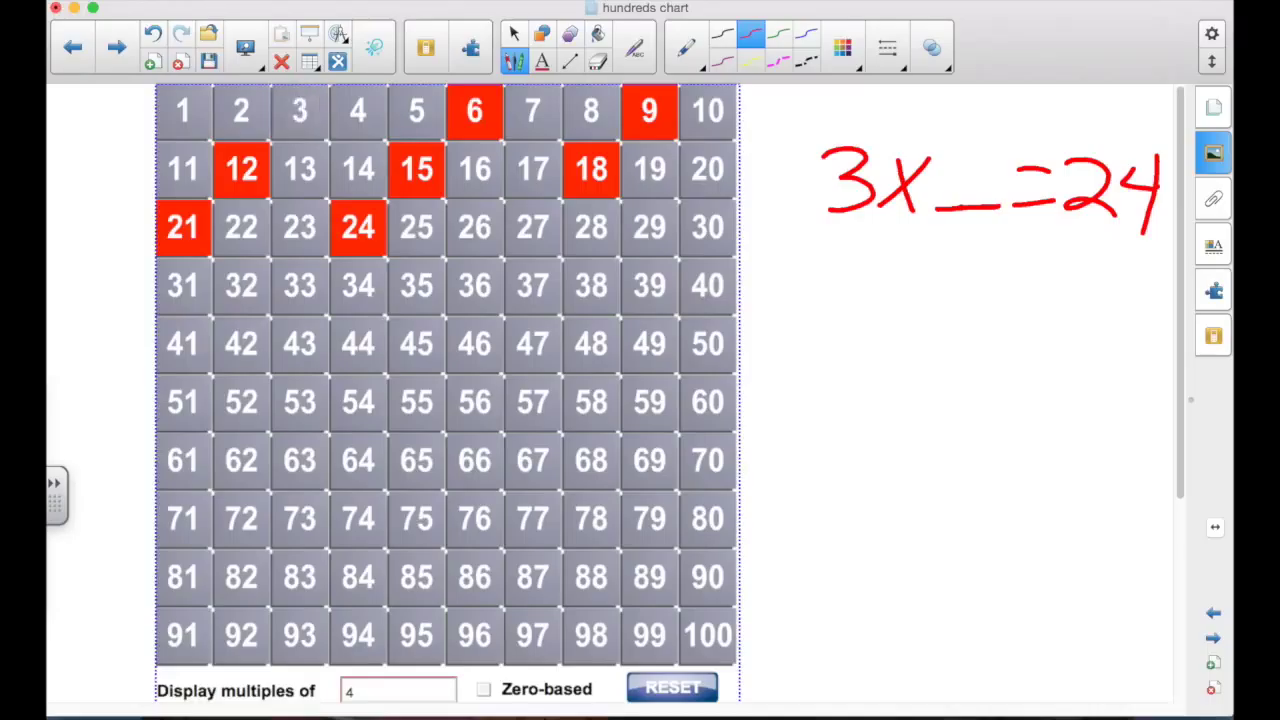
click(475, 111)
click(649, 111)
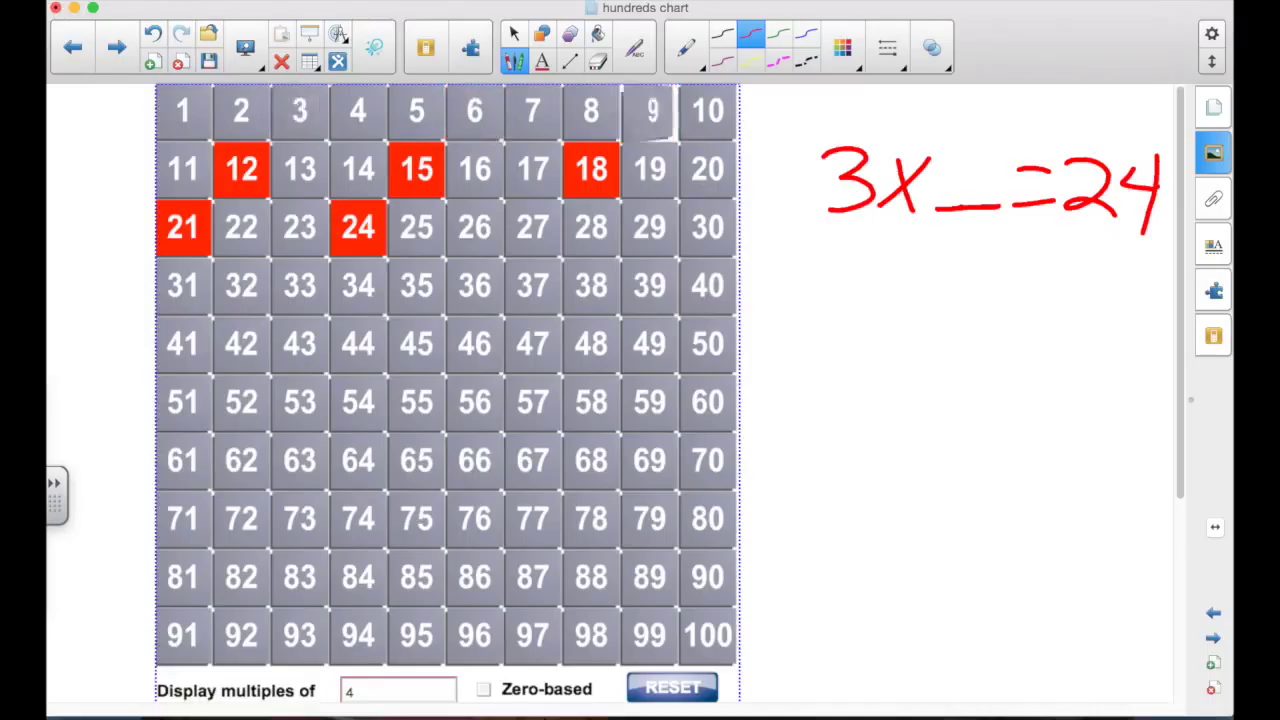
click(241, 169)
click(416, 169)
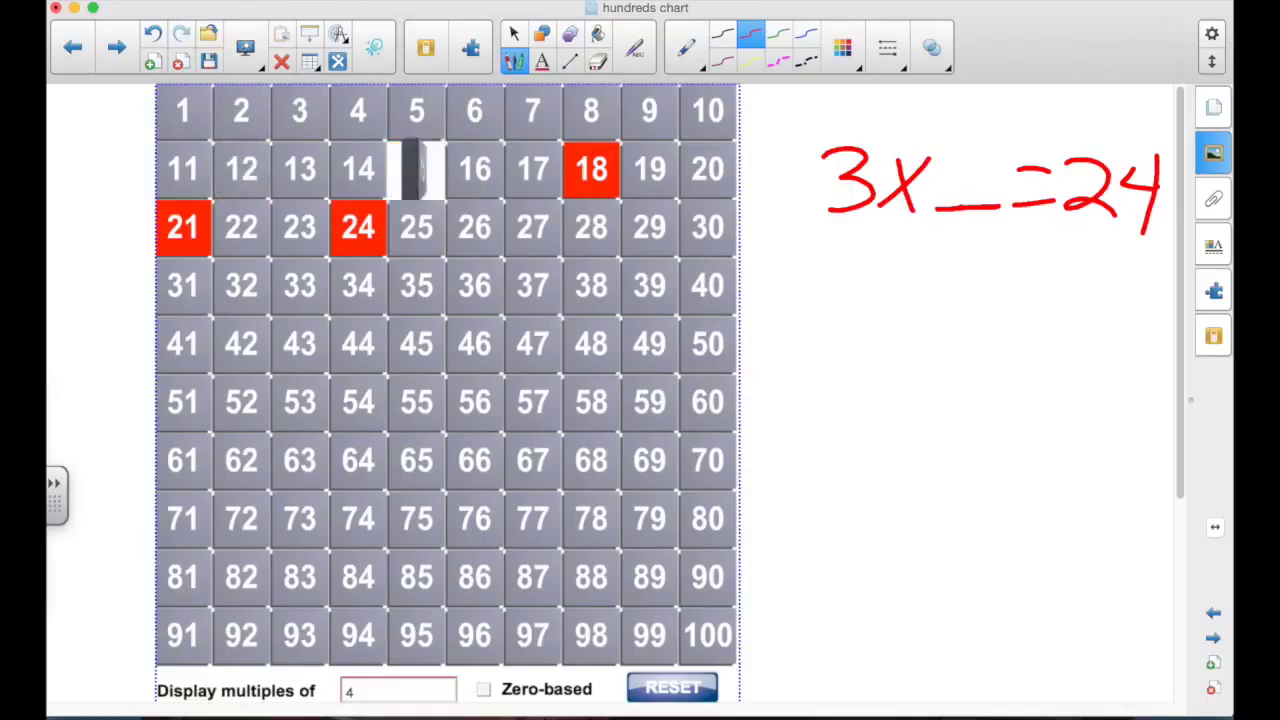
click(591, 169)
click(183, 227)
click(358, 227)
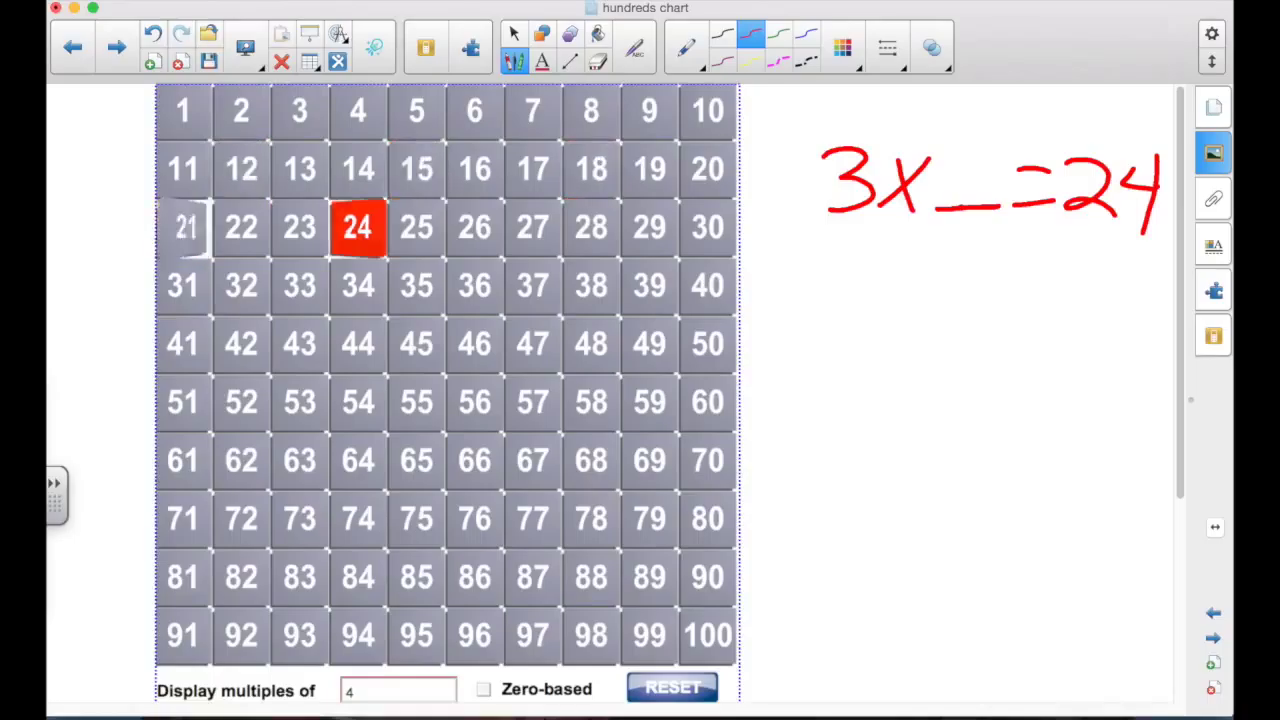
mouse_move(984, 151)
mouse_down()
mouse_move(971, 169)
mouse_move(984, 151)
mouse_up()
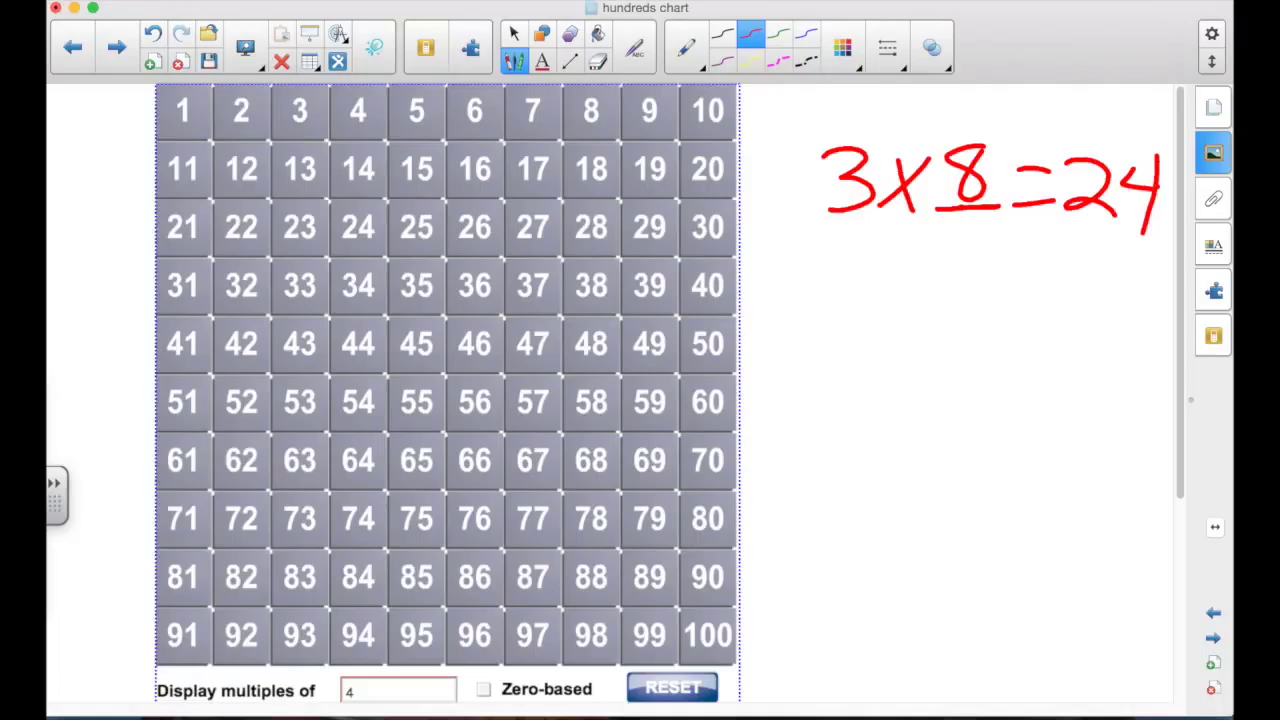
Step: Undo the handwritten multiplication equation and colour square 4 red
click(153, 34)
click(358, 111)
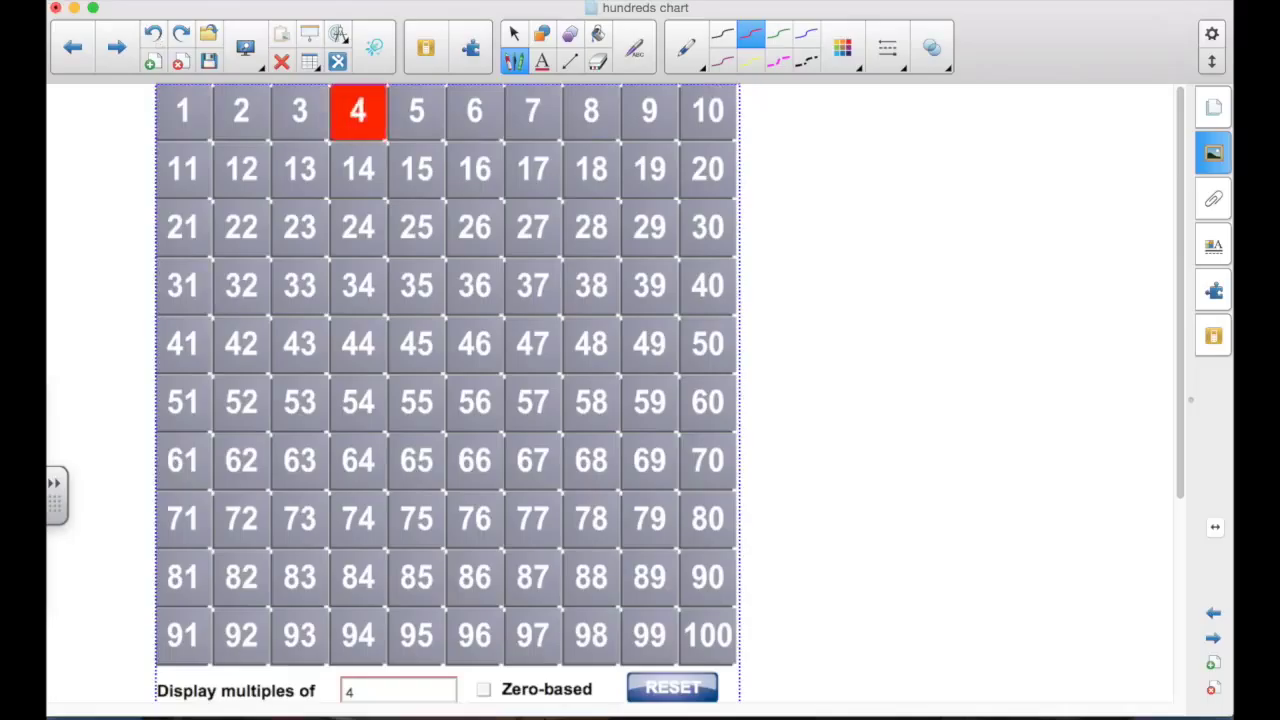
Step: Colour the ten squares from 5 to 14 one by one with the green pen
click(779, 35)
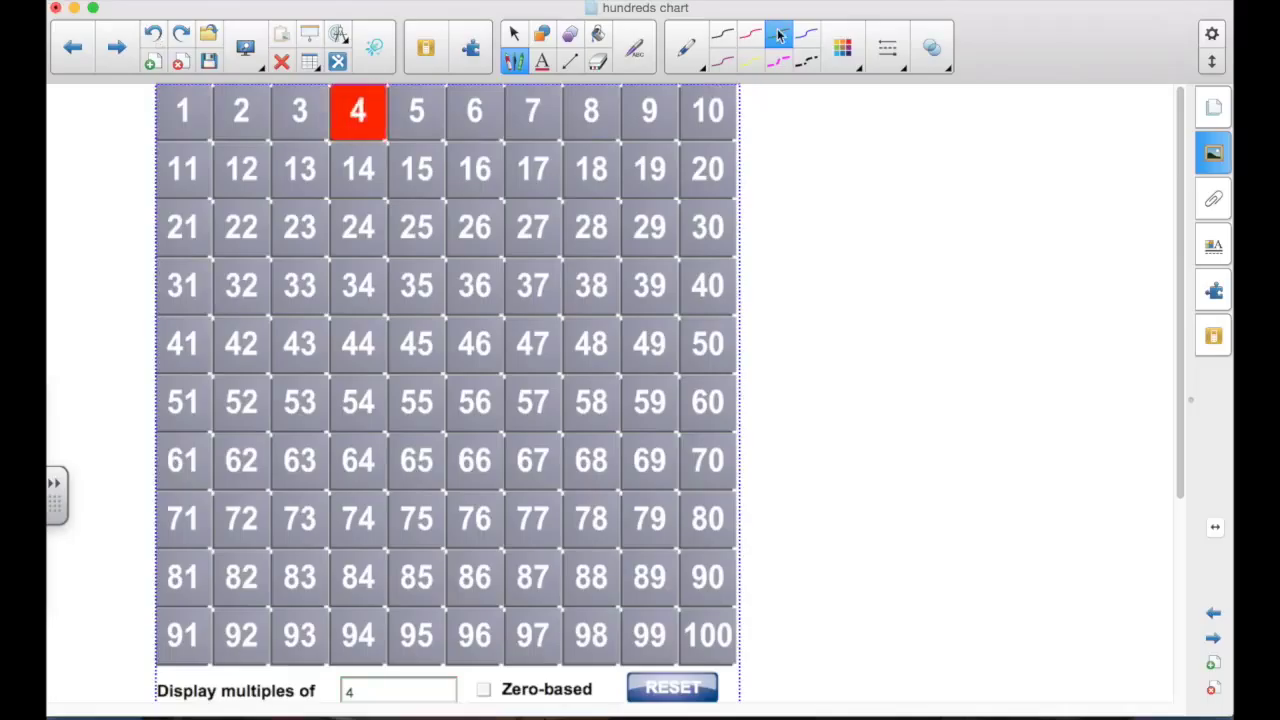
click(417, 111)
click(475, 111)
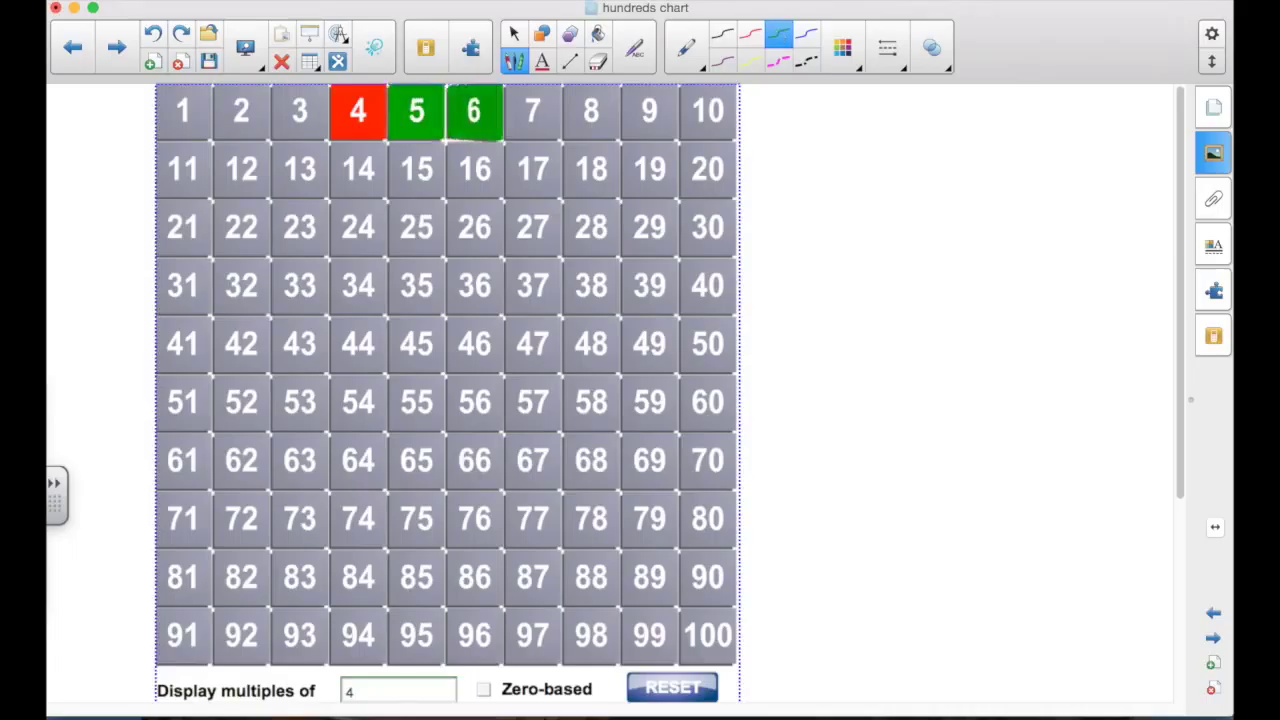
click(533, 111)
click(591, 111)
click(649, 111)
click(708, 111)
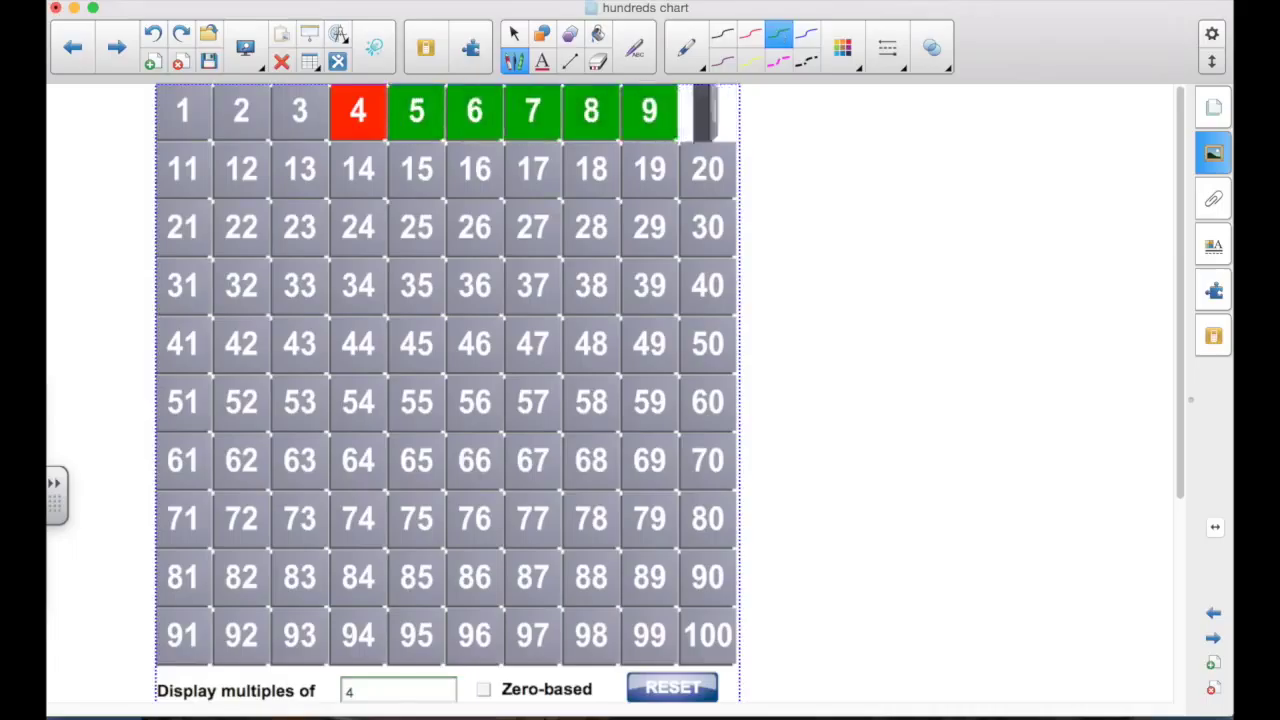
click(183, 169)
click(241, 169)
click(299, 169)
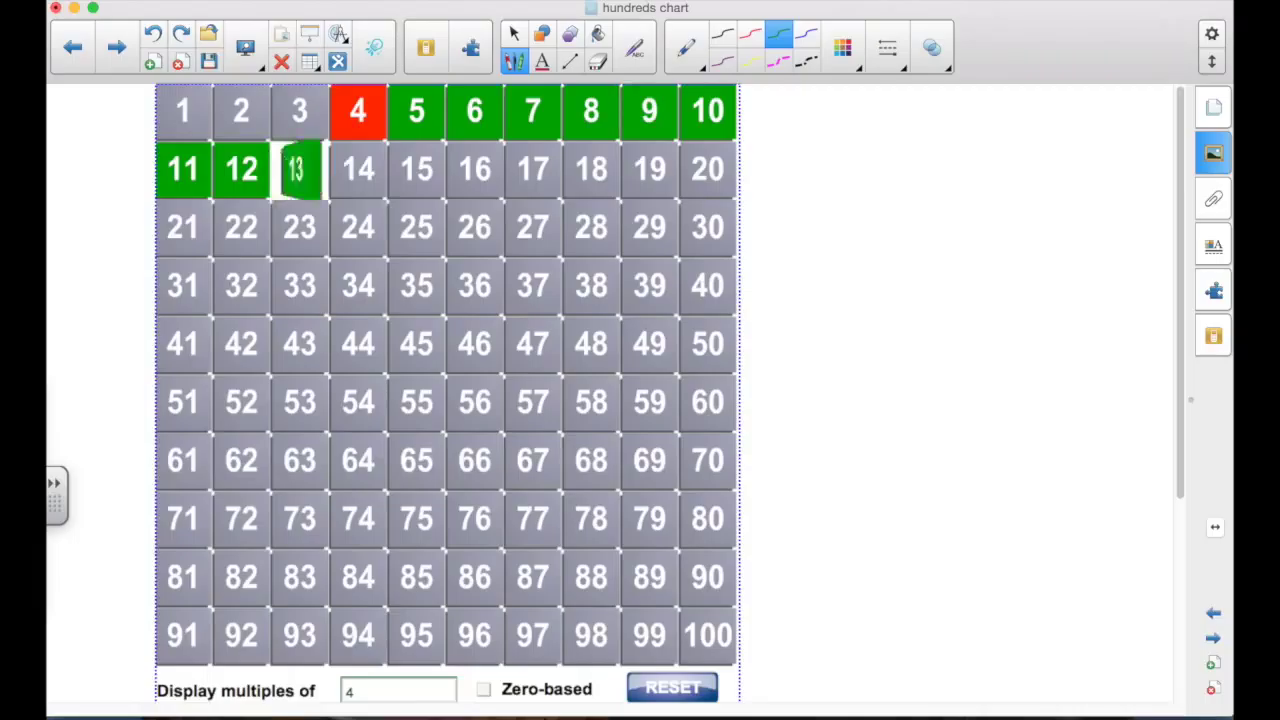
click(358, 169)
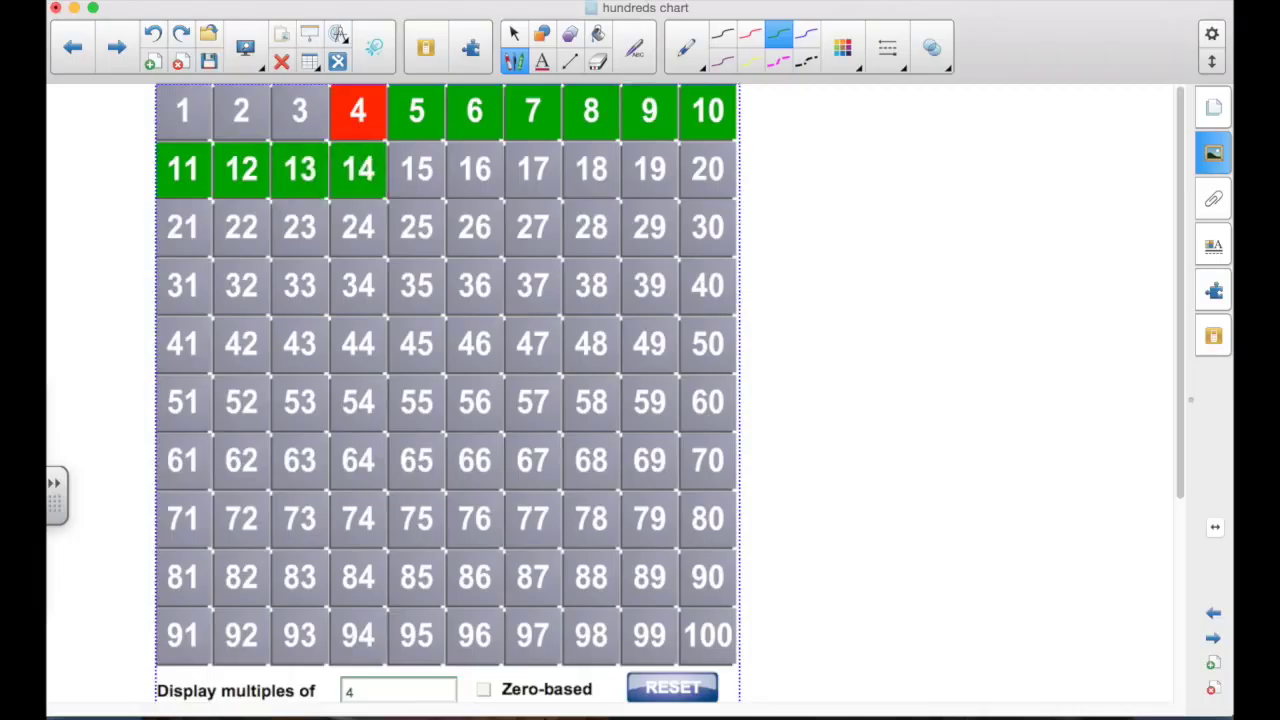
Step: Colour the ten squares from 15 to 24 one by one with the red pen
click(749, 34)
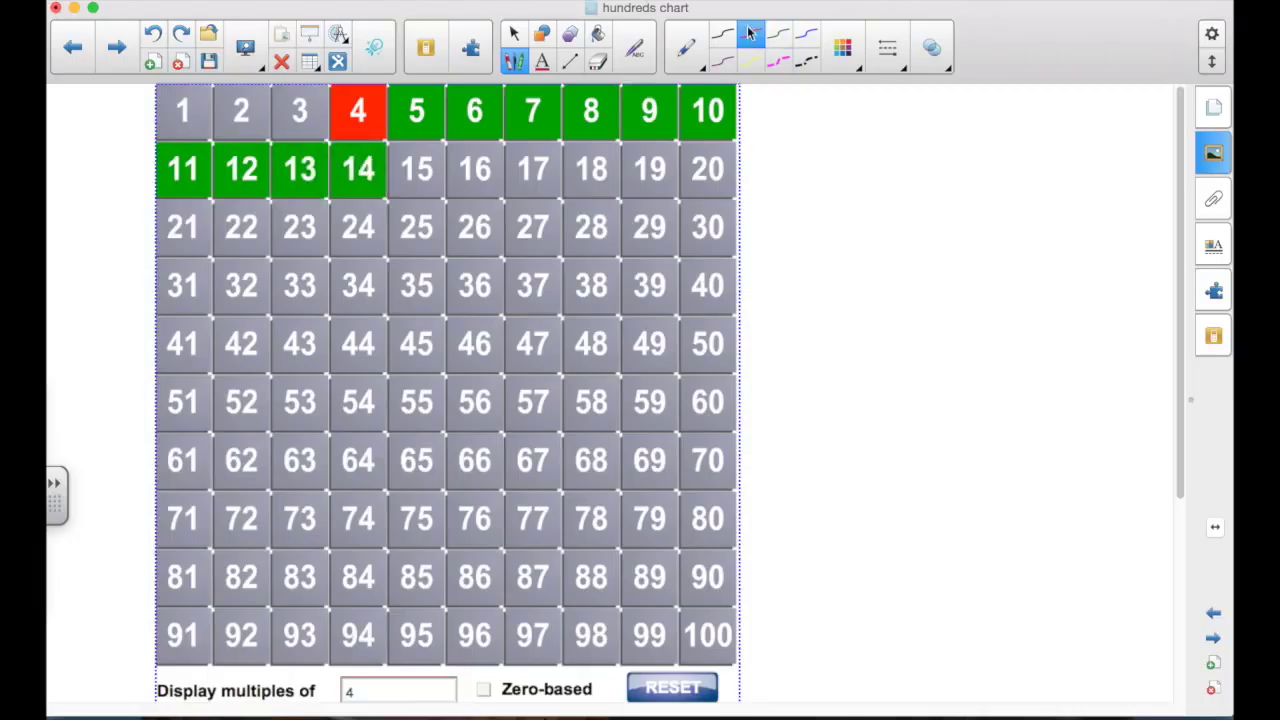
click(418, 173)
click(476, 173)
click(534, 173)
click(593, 174)
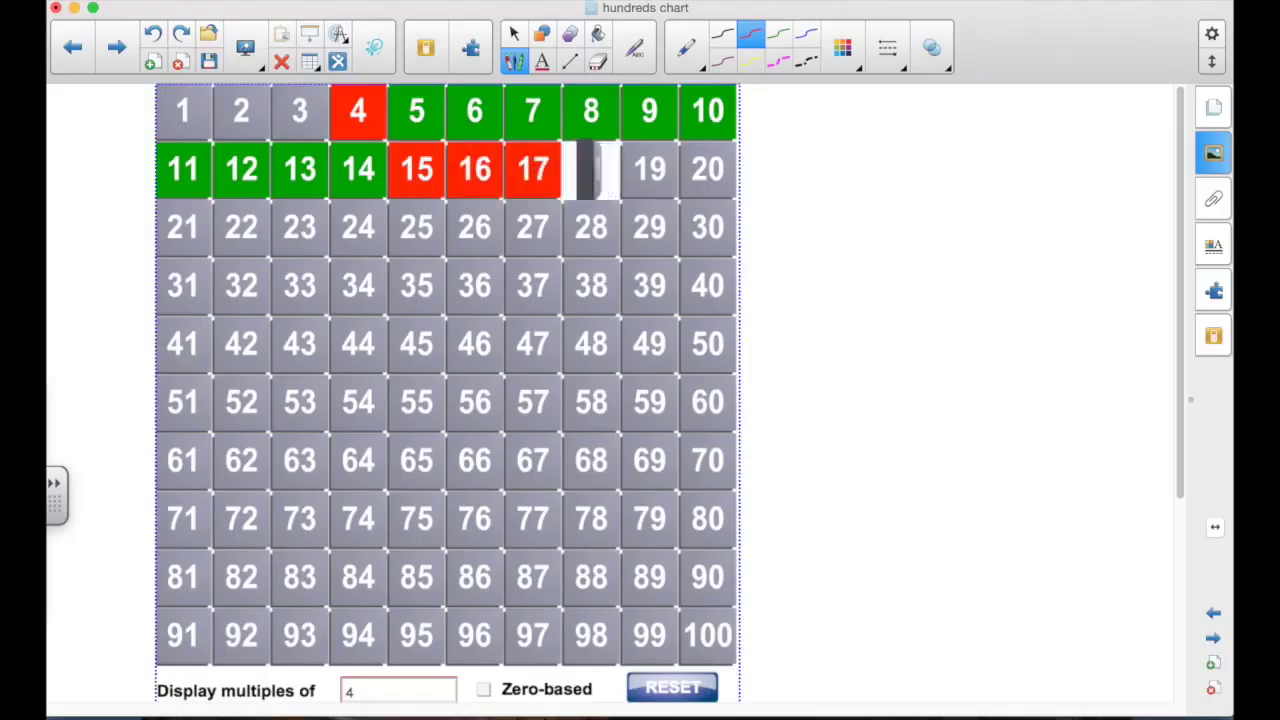
click(651, 172)
click(709, 172)
click(184, 230)
click(242, 230)
click(300, 230)
click(359, 230)
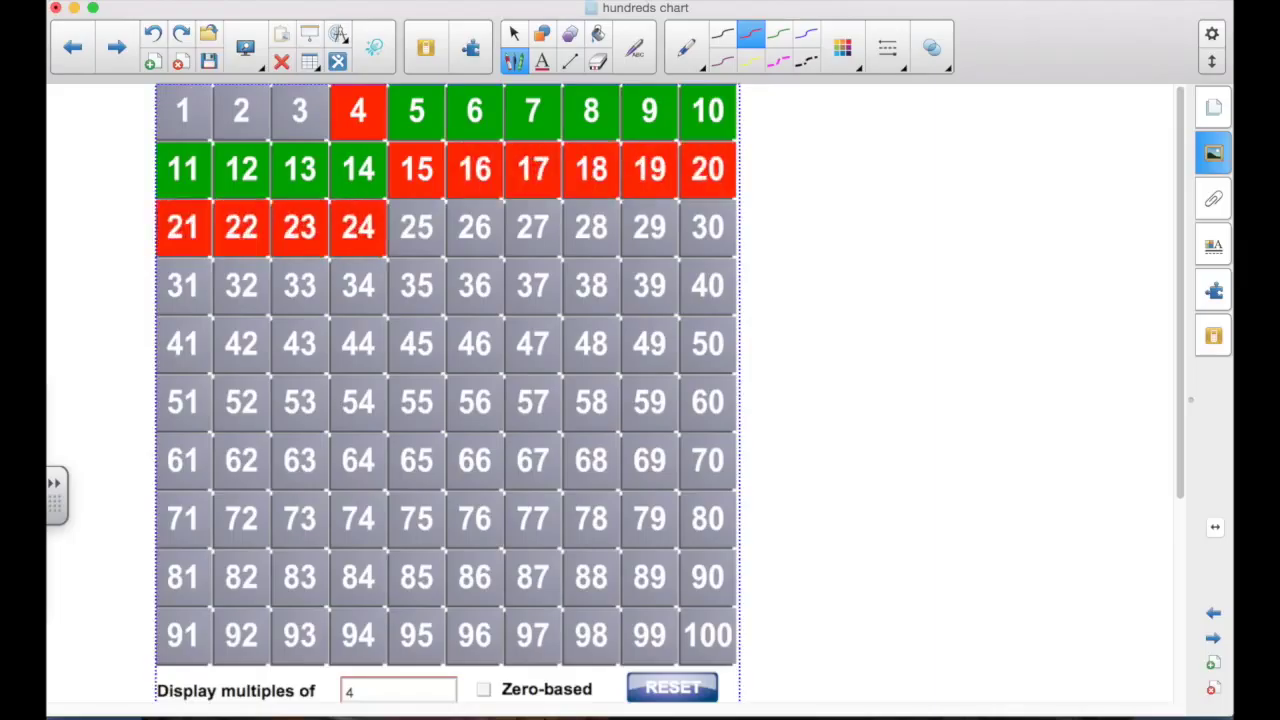
Step: Colour the ten squares from 25 to 34 one by one with the green pen
click(777, 35)
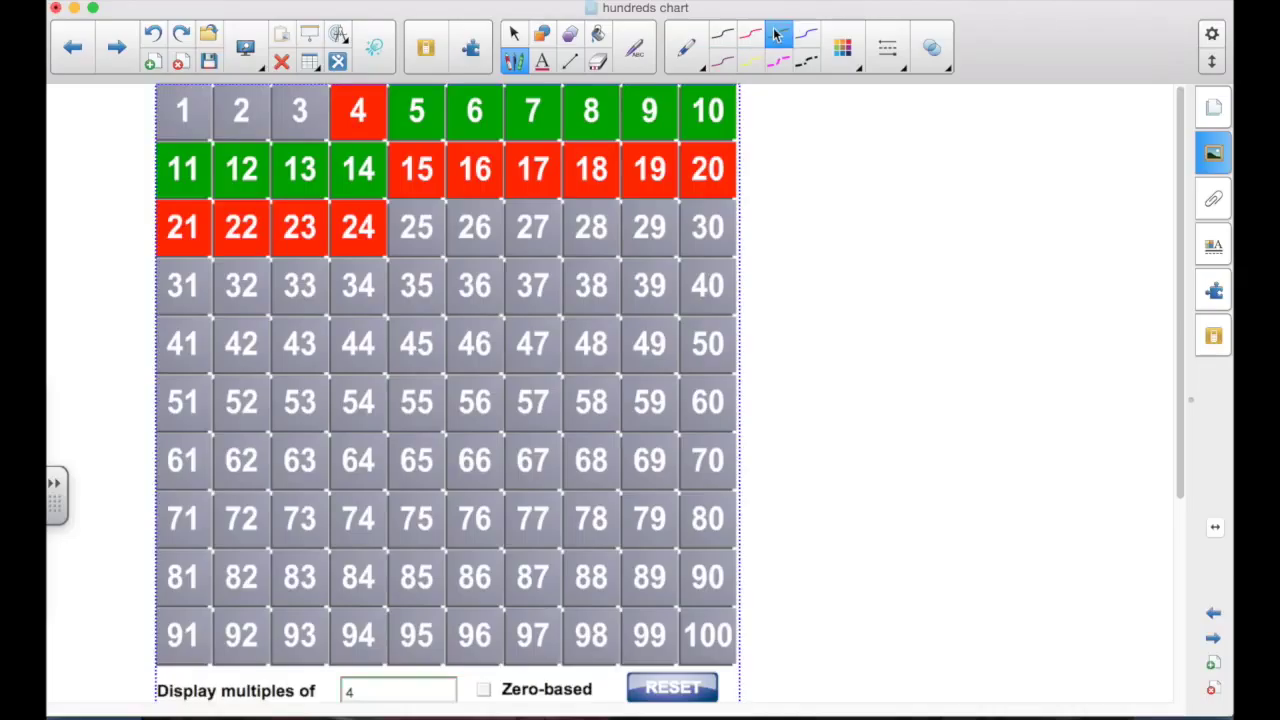
click(417, 228)
click(475, 228)
click(533, 228)
click(592, 228)
click(650, 228)
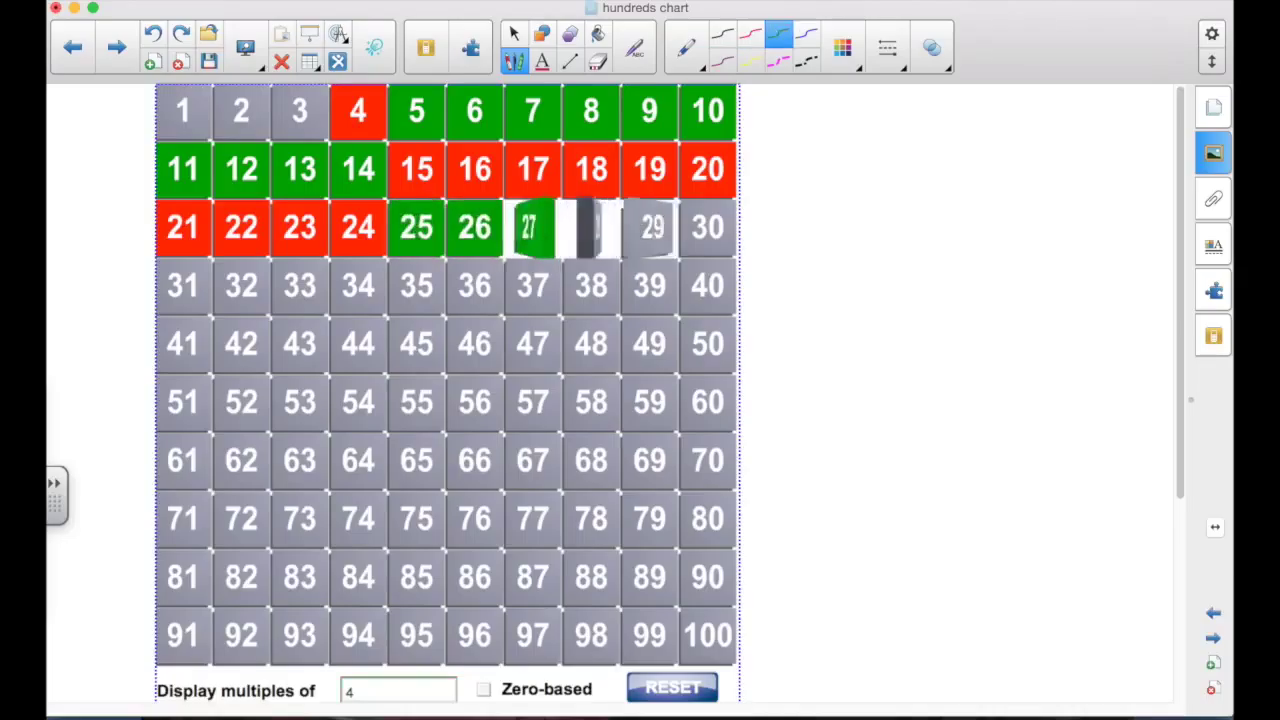
click(708, 228)
click(184, 287)
click(242, 287)
click(300, 287)
click(358, 287)
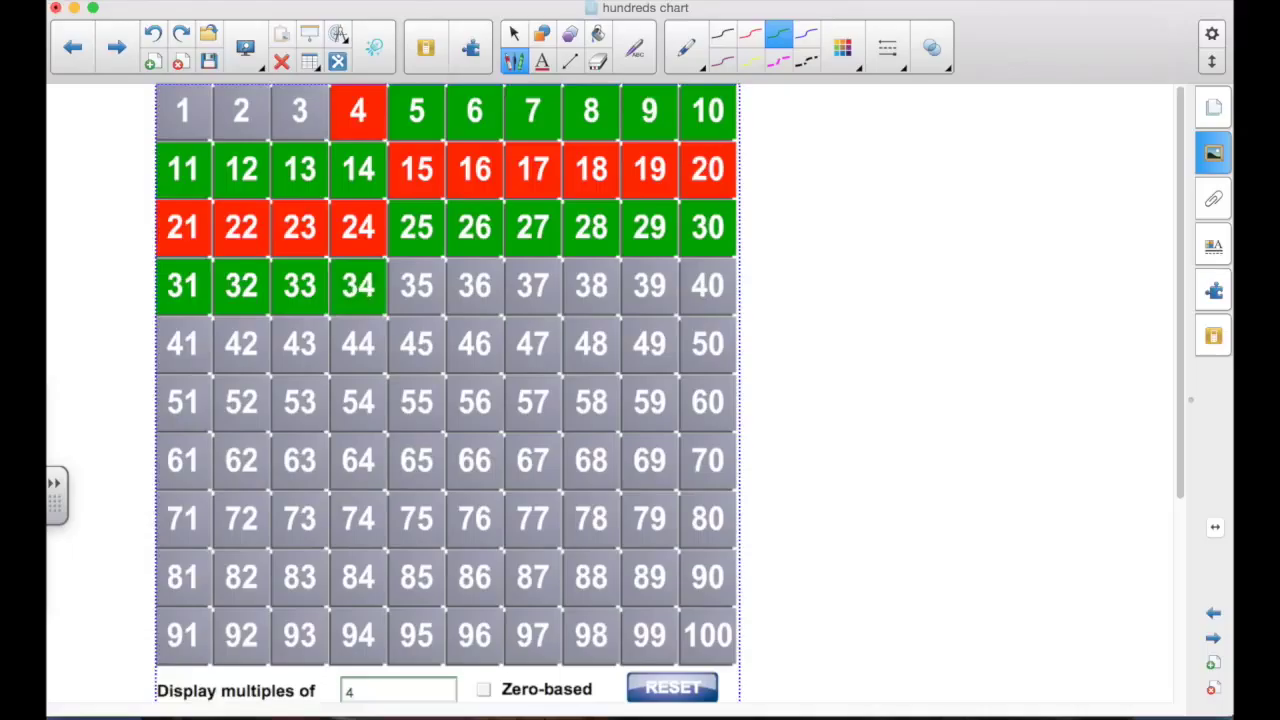
Step: Colour squares 44, 64 and 84 red and squares 54, 74 and 94 green in alternation, and reset the chart
click(751, 36)
click(357, 344)
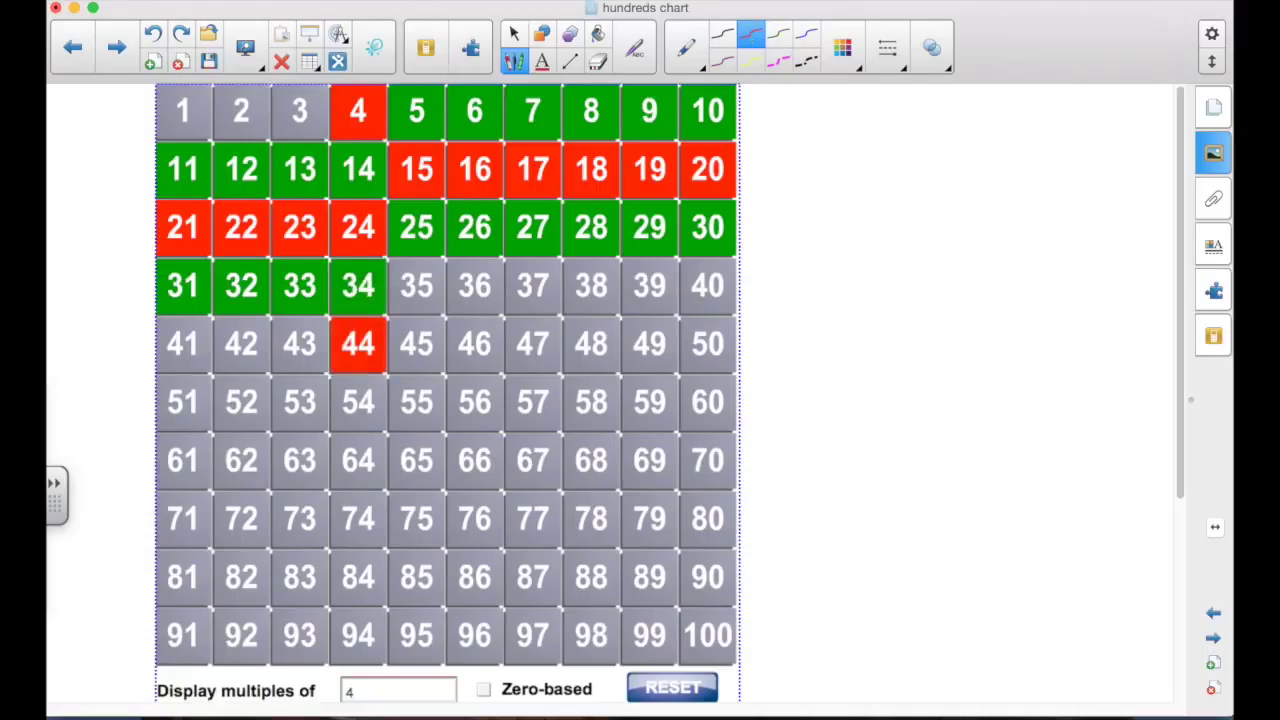
click(779, 36)
click(357, 402)
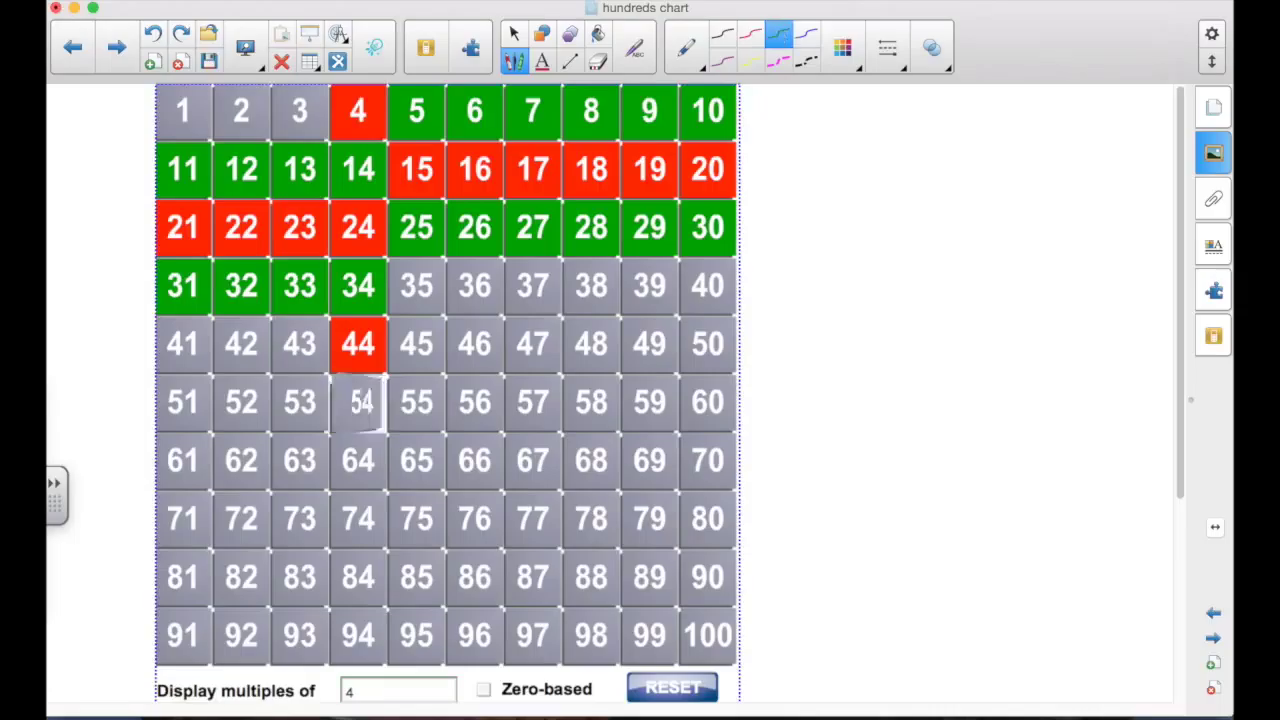
click(750, 36)
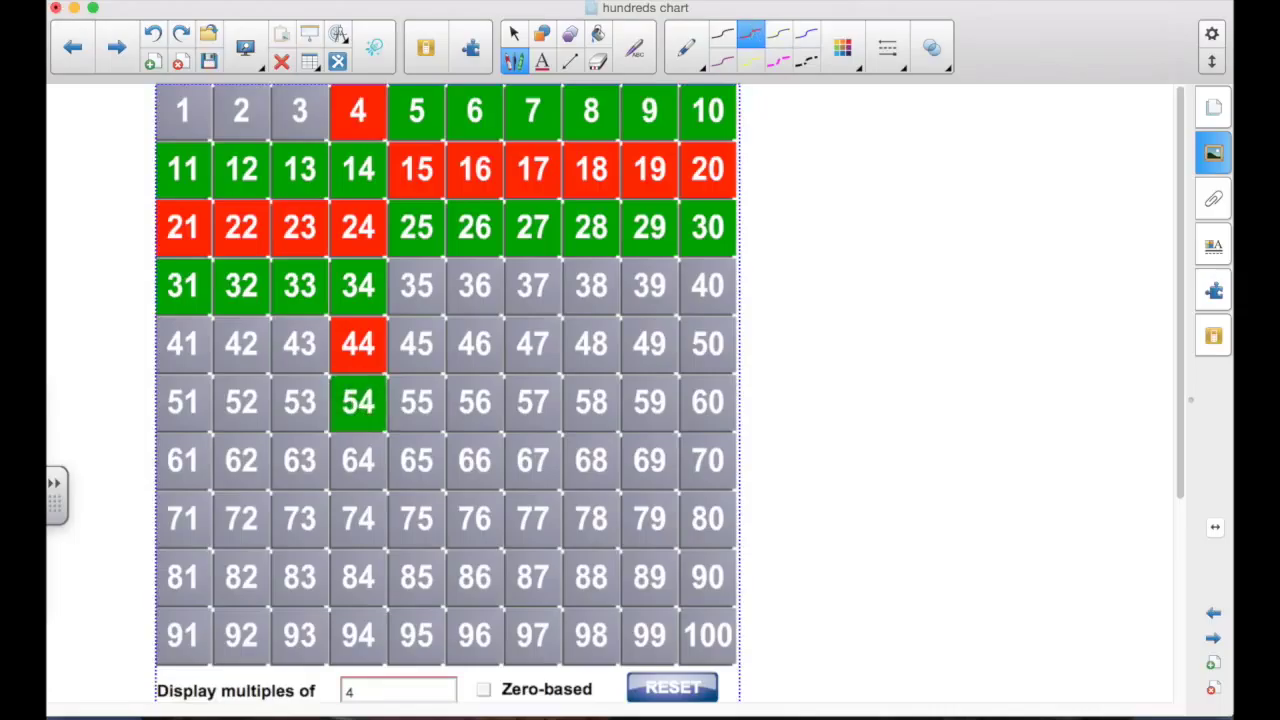
click(357, 460)
click(778, 37)
click(357, 518)
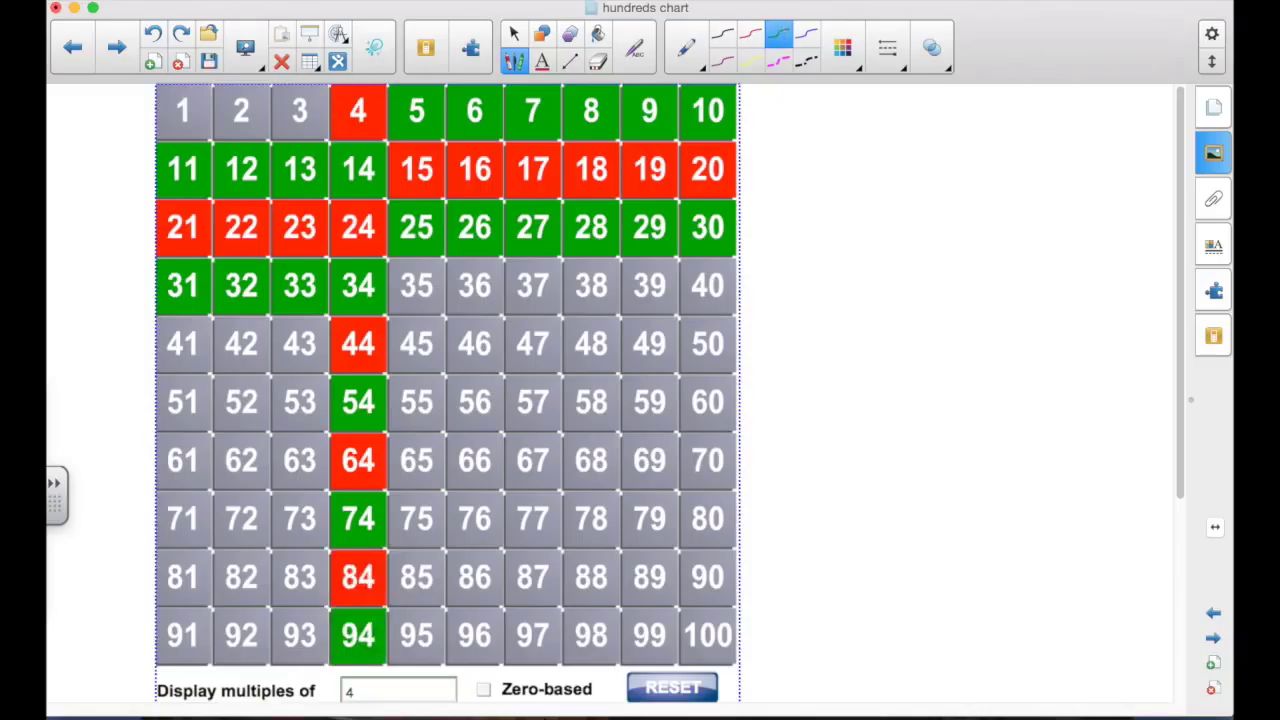
click(672, 688)
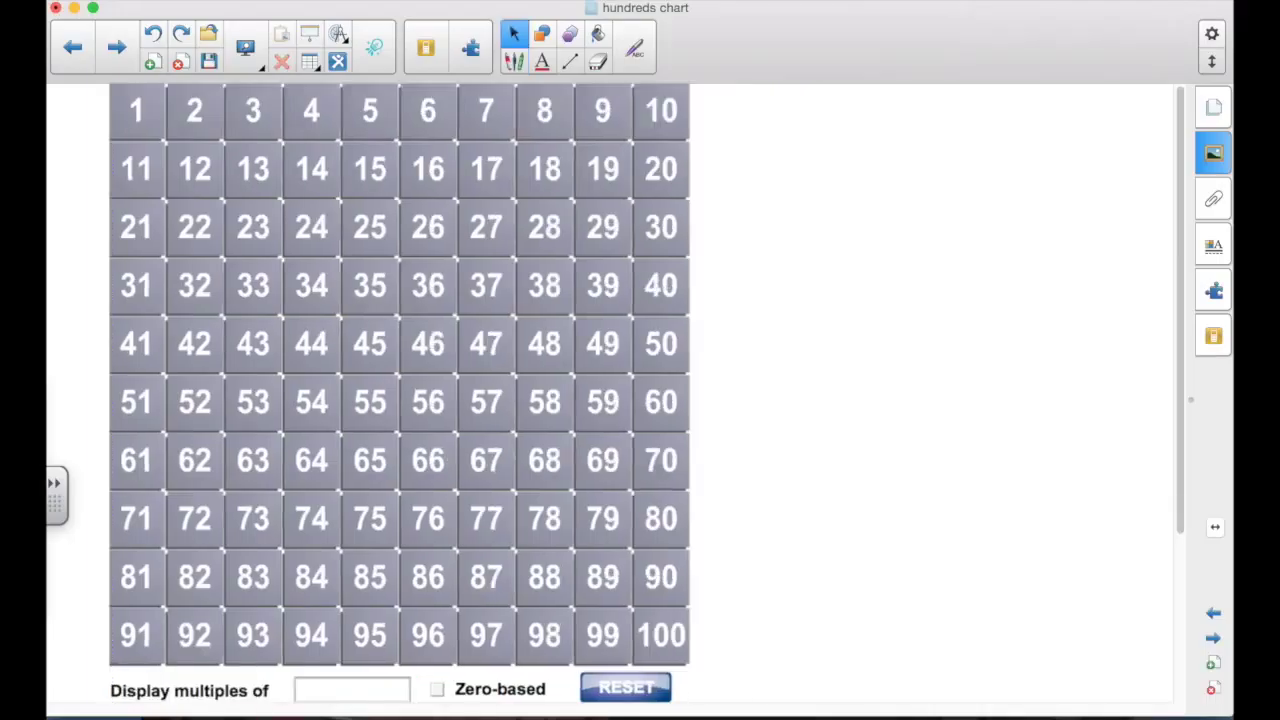